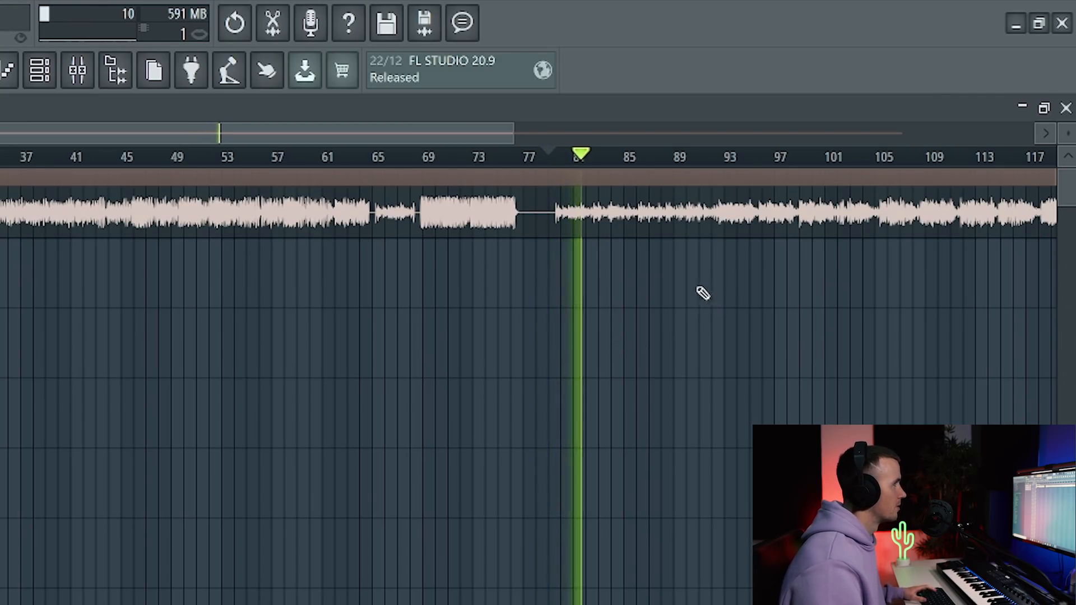
scroll(722, 298, down, 2)
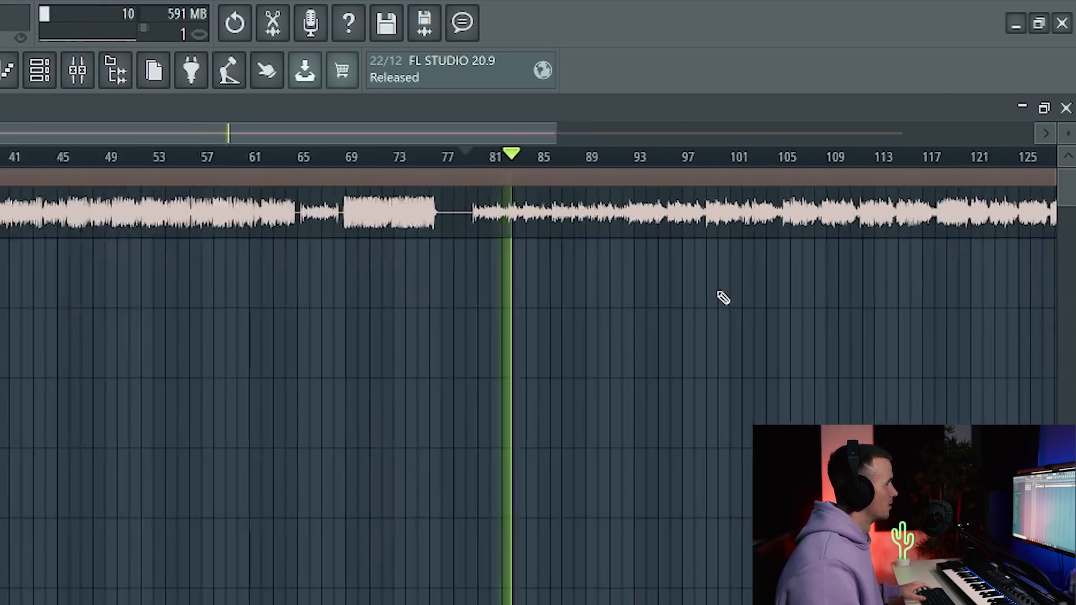
scroll(724, 297, up, 5)
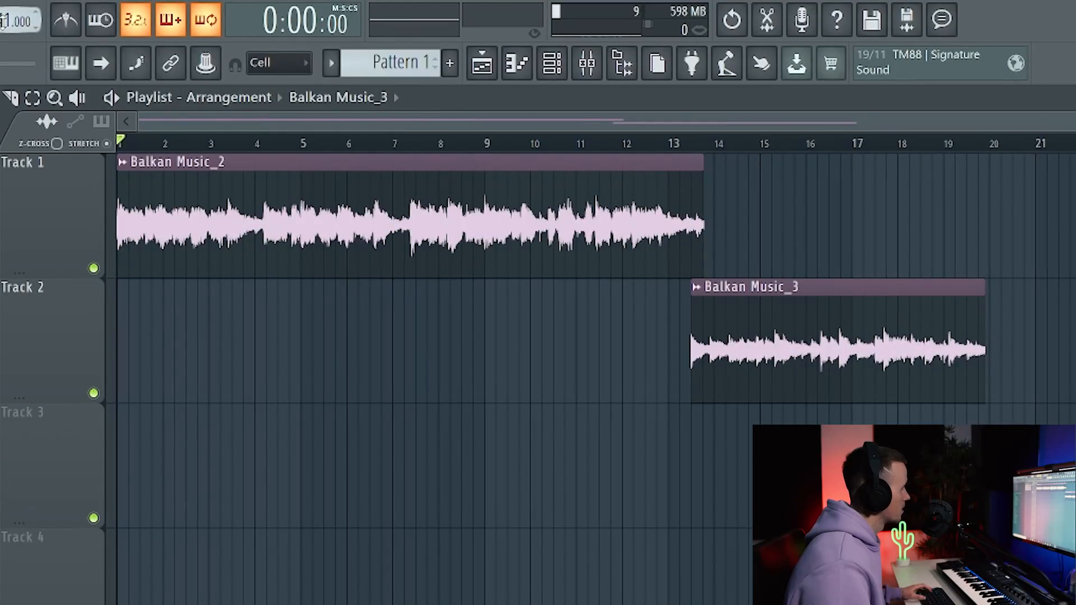
- Try the project tempo at 88 BPM and bring it back up
drag(3, 22, 3, 65)
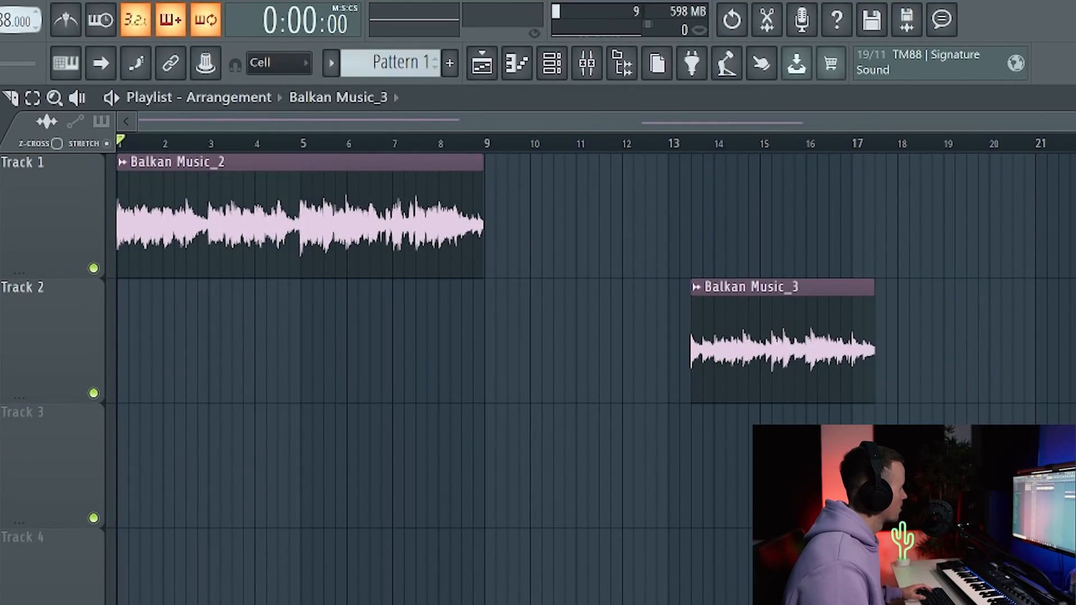
drag(3, 65, 3, 22)
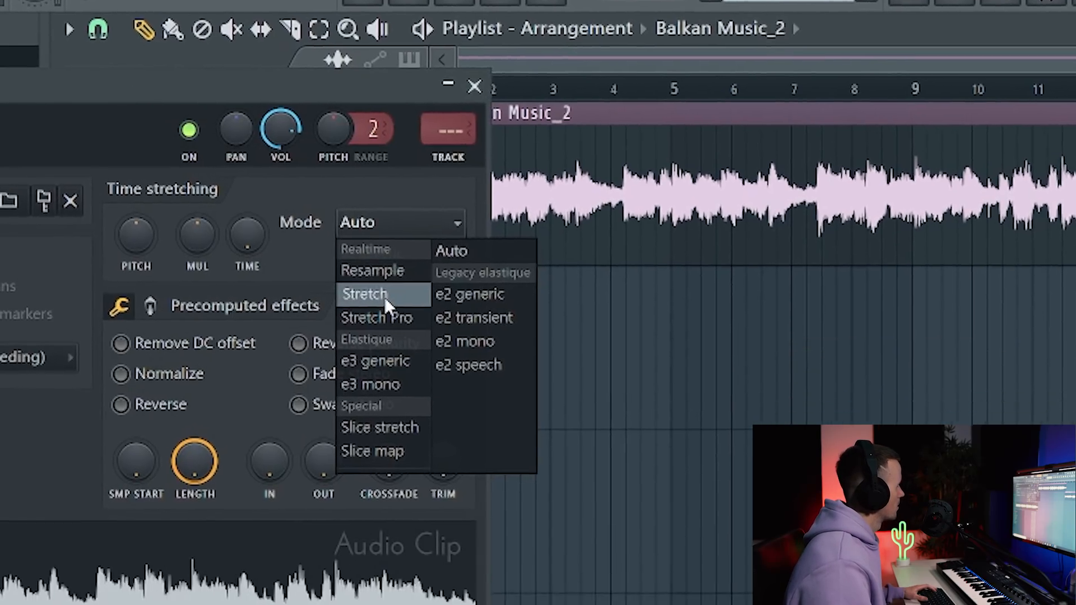
- Set both clips' time stretching mode to Stretch and fit them to the grid, Balkan Music_2 ending at bar 9 and Balkan Music_3 at bar 13
click(370, 293)
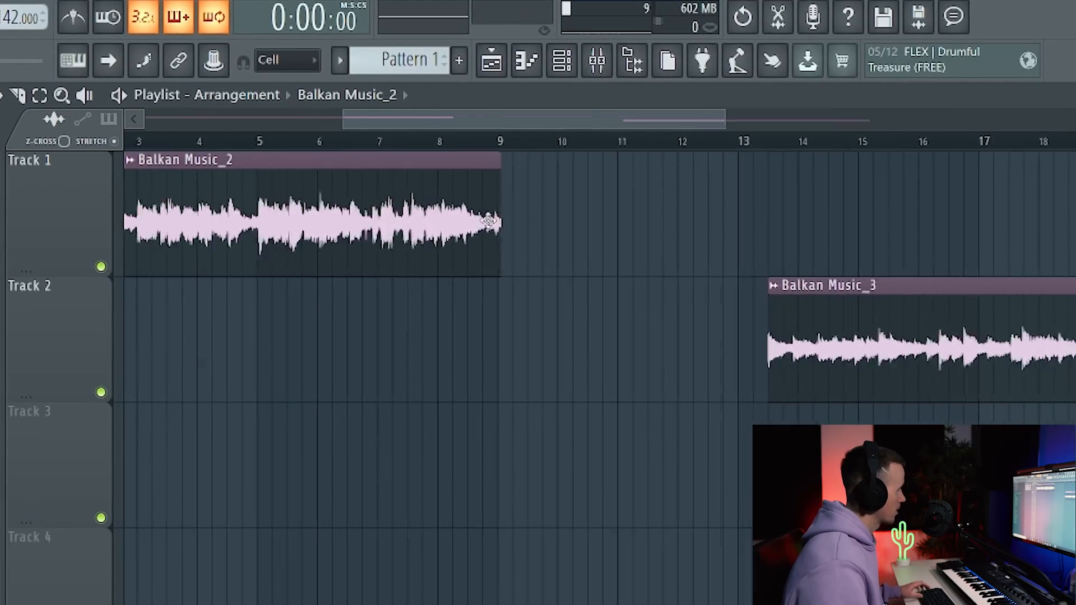
drag(488, 220, 552, 250)
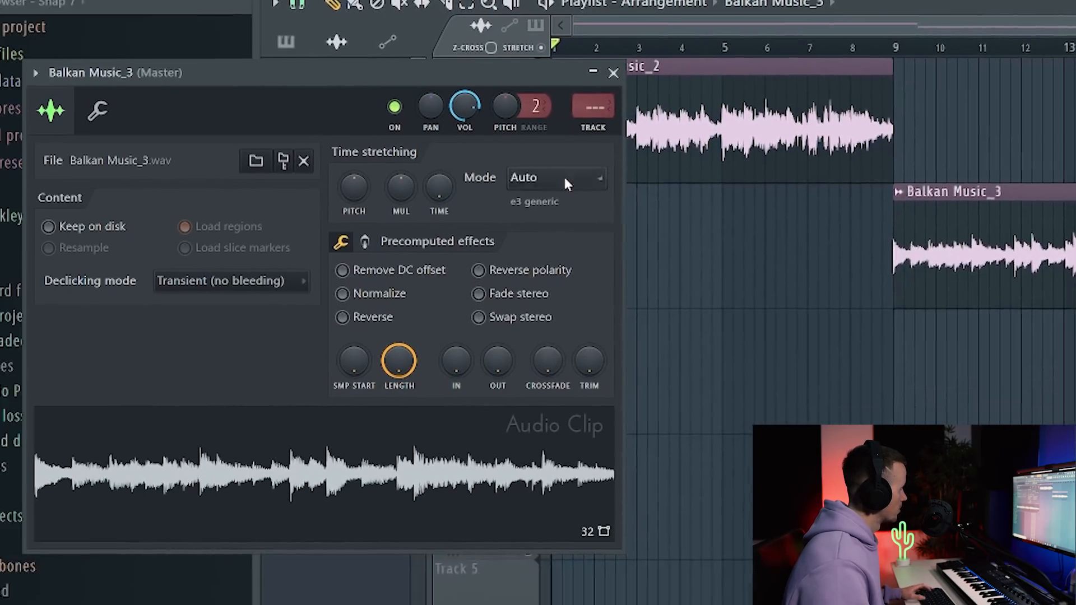
click(563, 177)
click(541, 234)
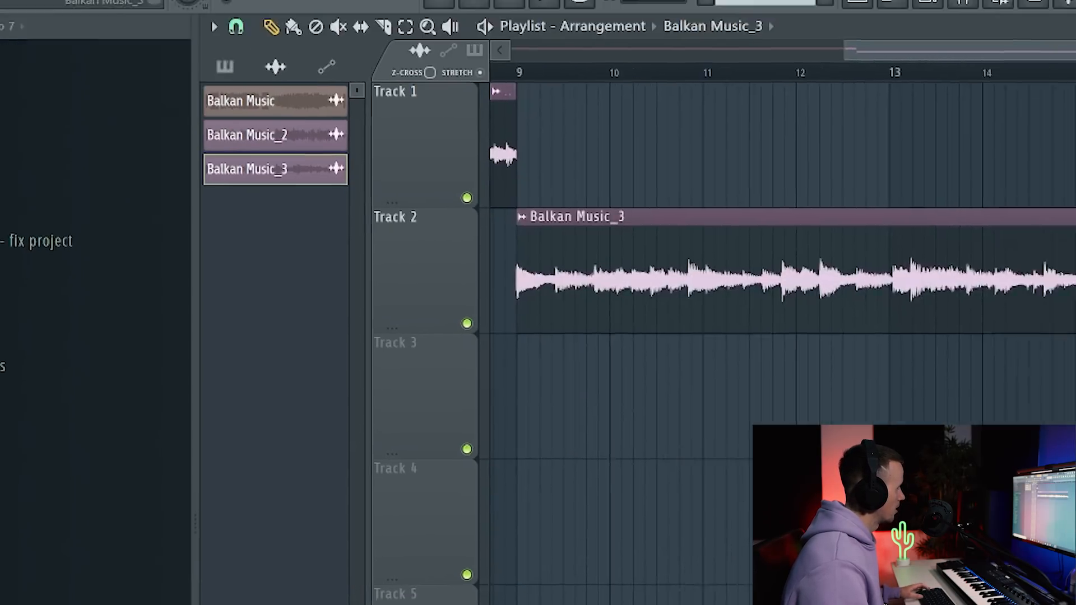
drag(920, 364, 708, 364)
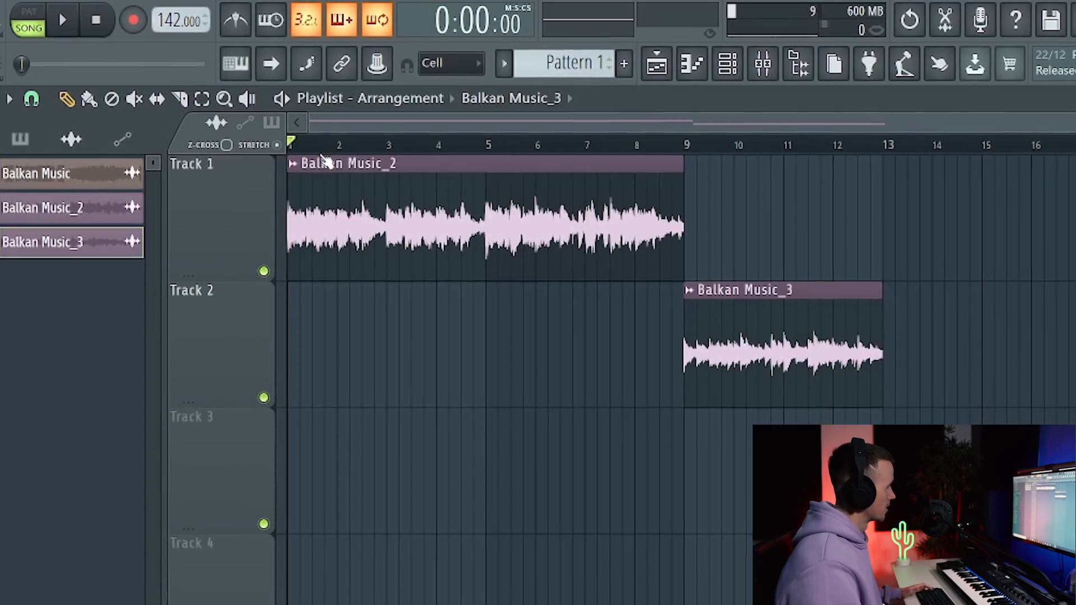
- Turn on the metronome and play both stretched clips to check their timing against the beat
key(space)
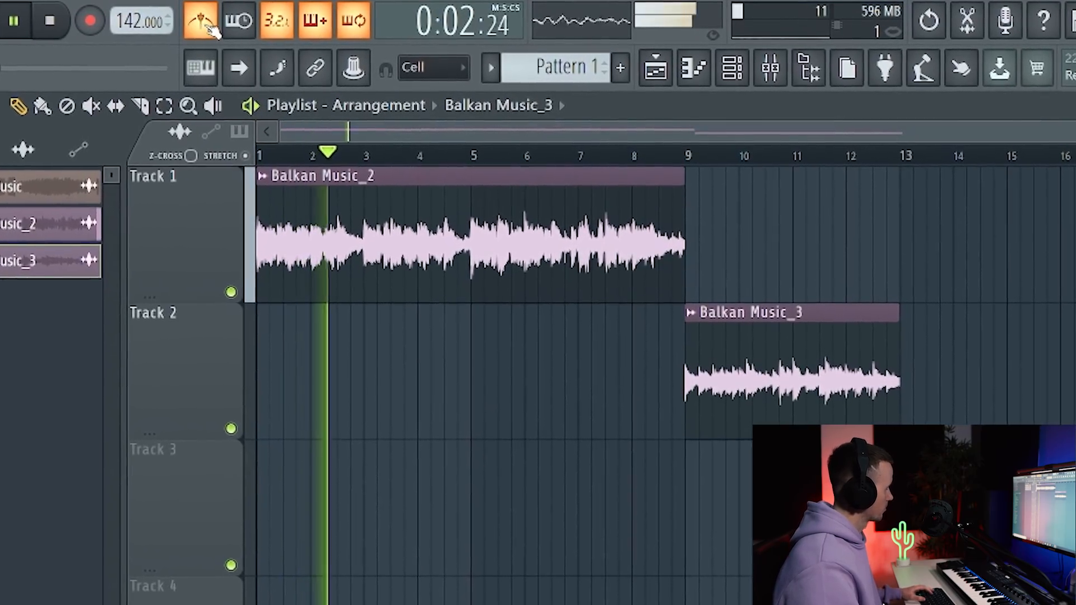
click(222, 28)
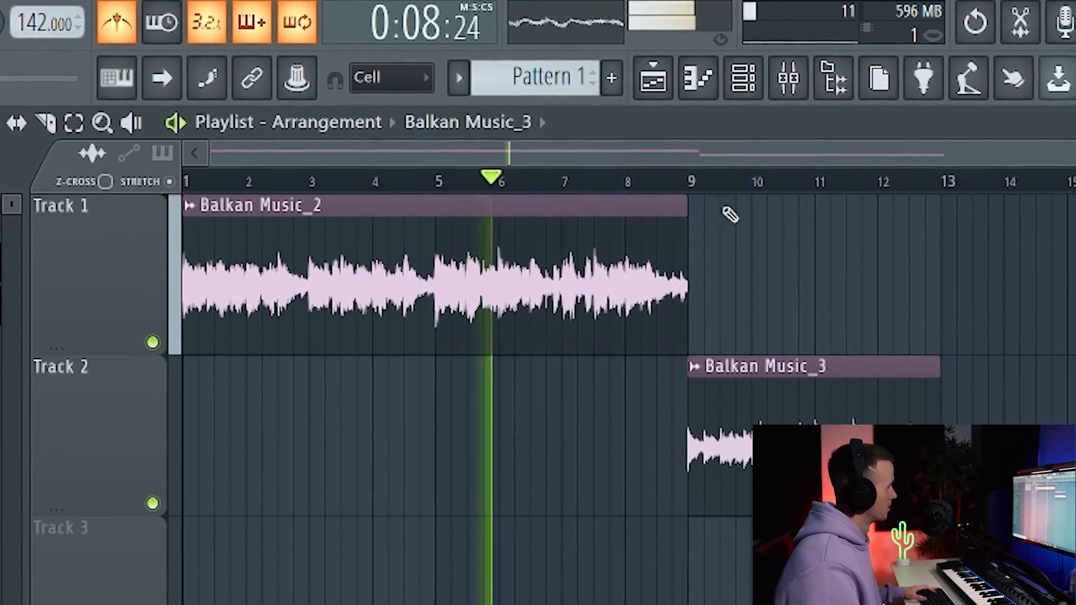
key(space)
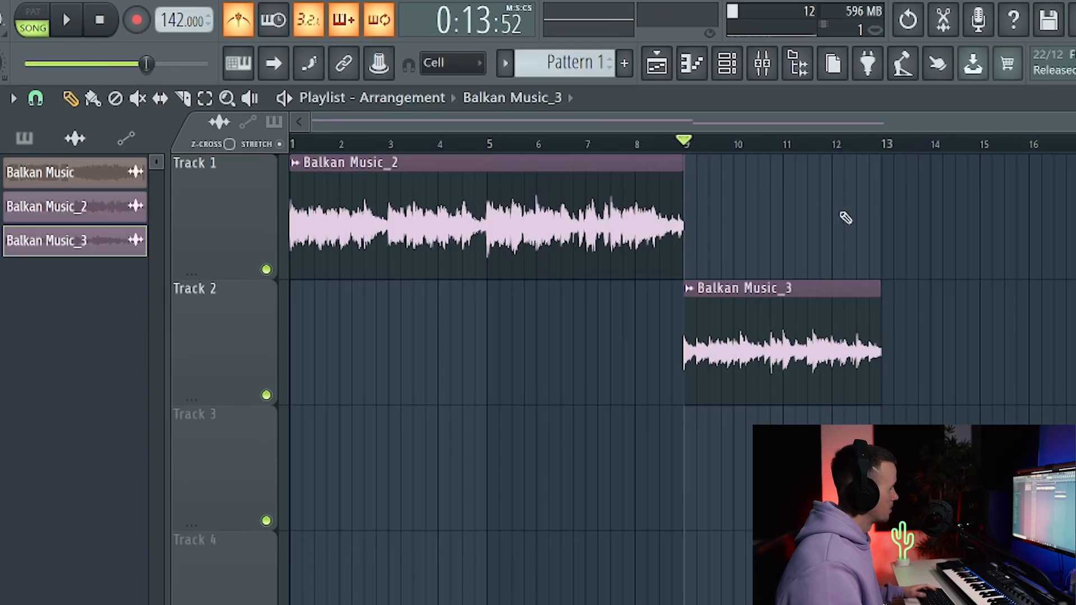
key(space)
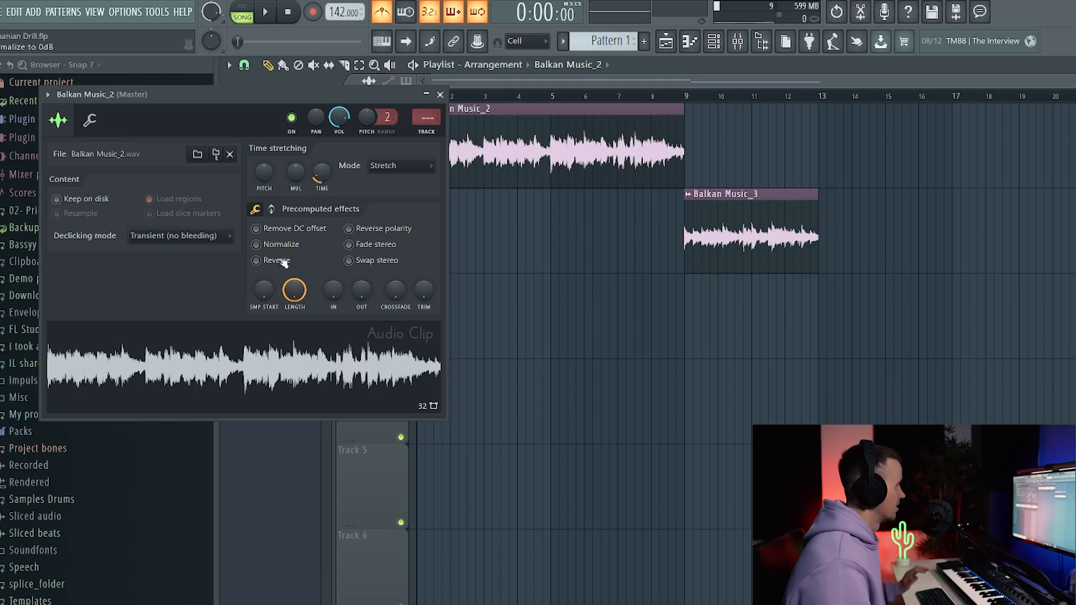
- Try the Reverse effect on the Balkan Music_2 clip and play it back
click(256, 260)
click(440, 94)
key(space)
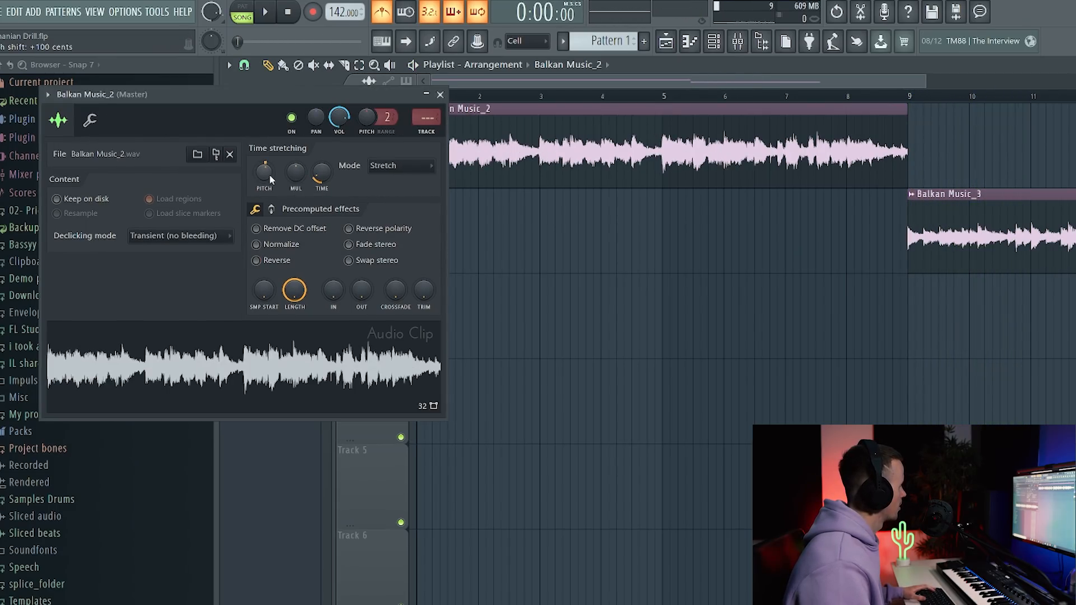
- Play the arrangement from bar 2 and from bar 9 to compare how the two clips sound together
key(space)
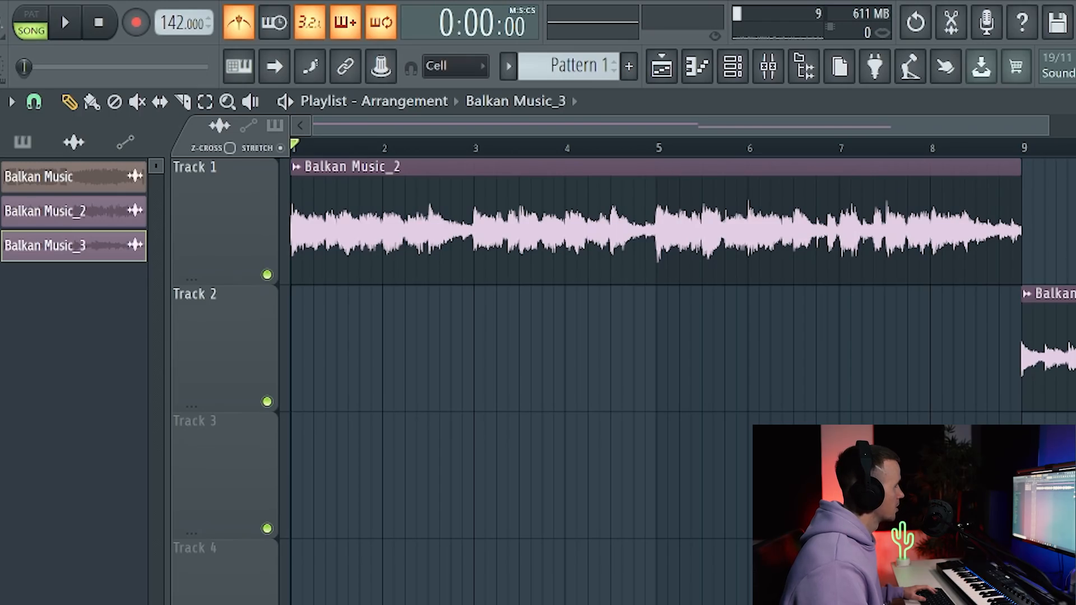
click(1011, 148)
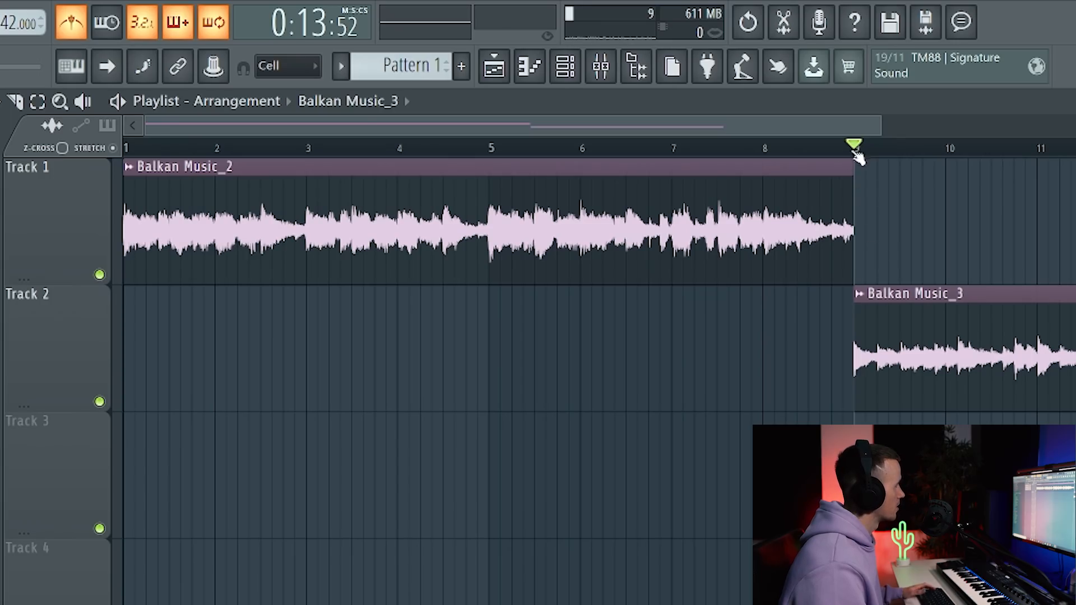
click(221, 149)
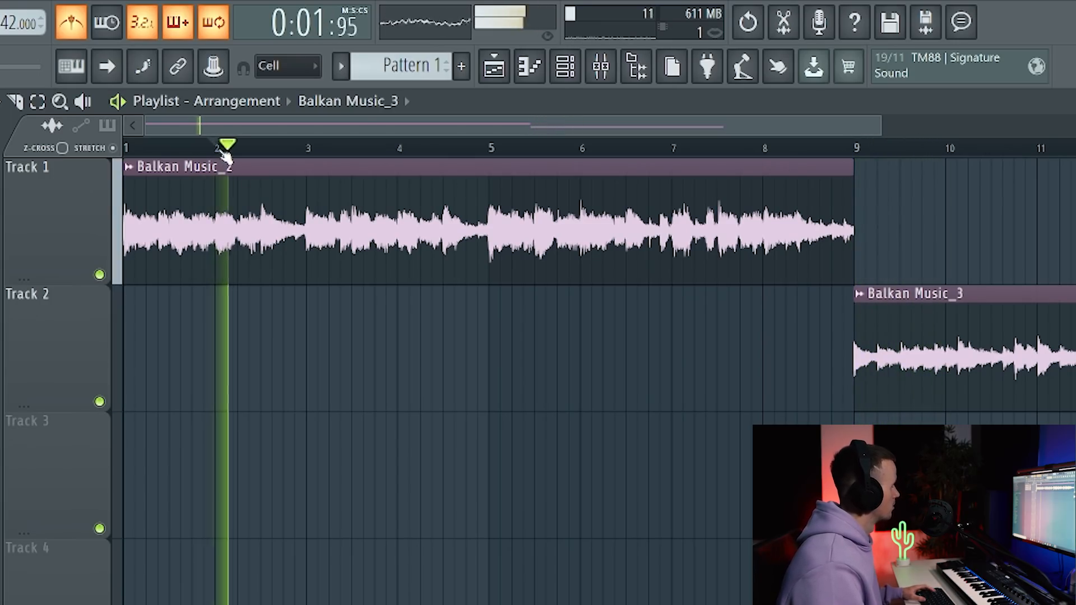
click(862, 149)
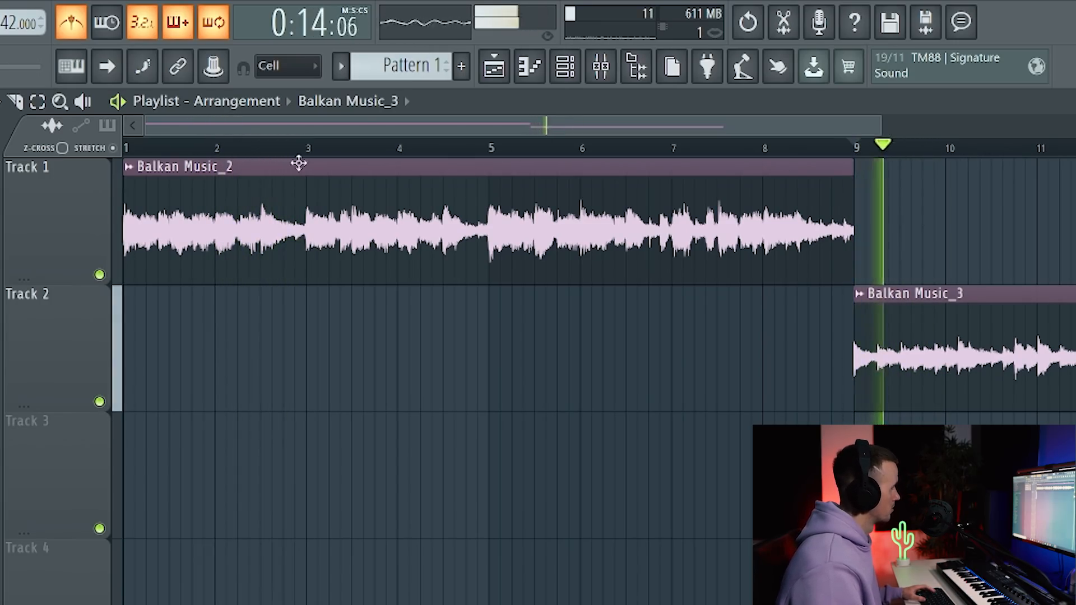
key(space)
- Chop the Balkan Music_2 clip on Track 1 into bars
click(224, 167)
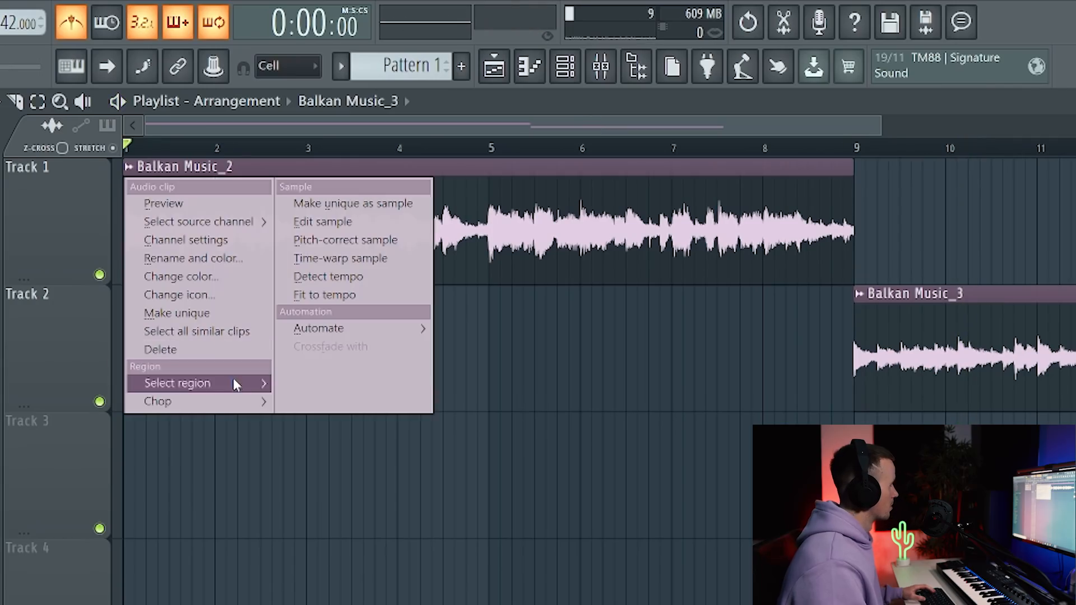
mouse_move(237, 404)
mouse_move(325, 514)
click(502, 514)
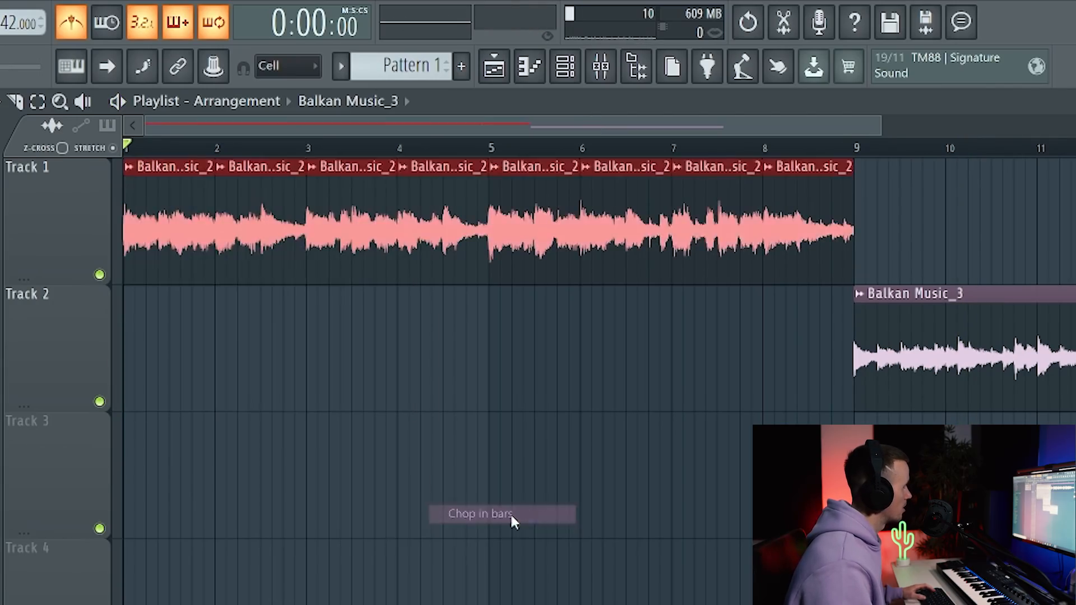
- Chop the Balkan Music_3 clip on Track 2 into one-bar slices
click(913, 292)
mouse_move(762, 504)
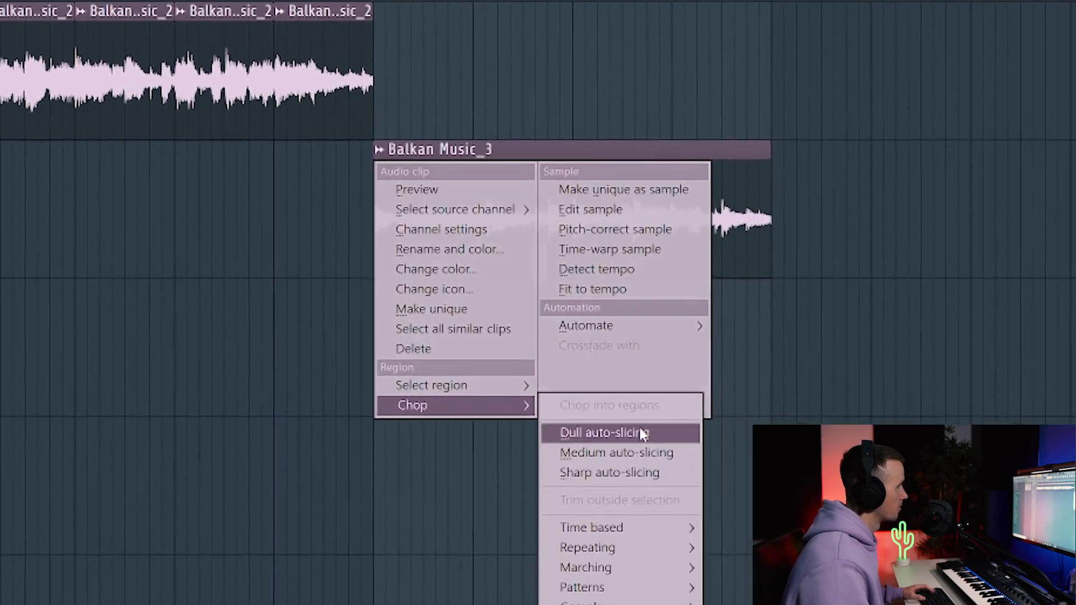
mouse_move(902, 604)
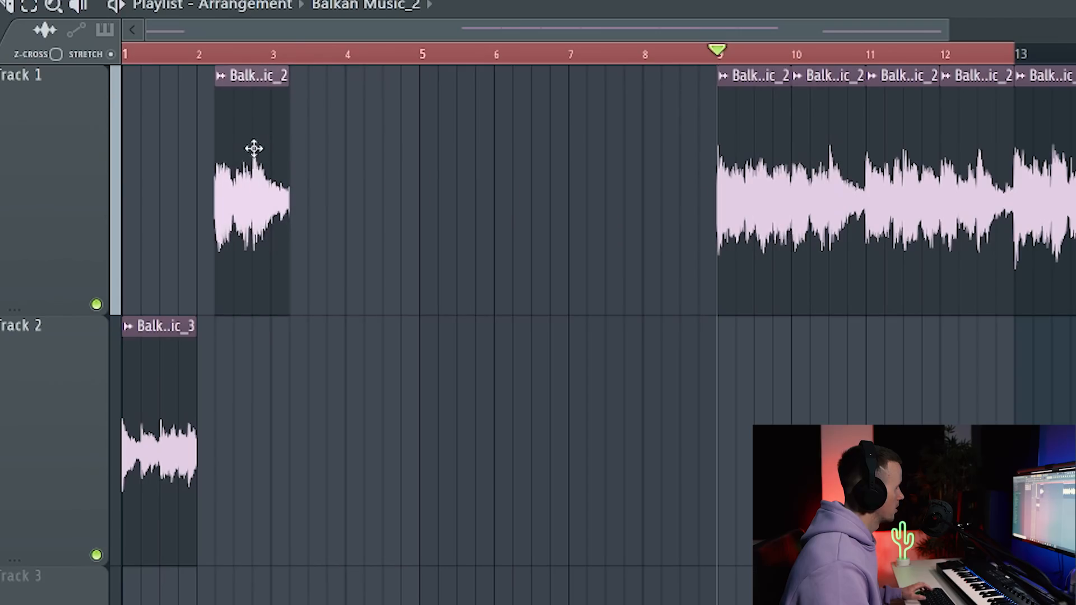
- Duplicate the Balkan Music_3 and Balkan Music_2 slices of bars 1 and 2 into bars 3 and 4 while playing the arrangement
key(space)
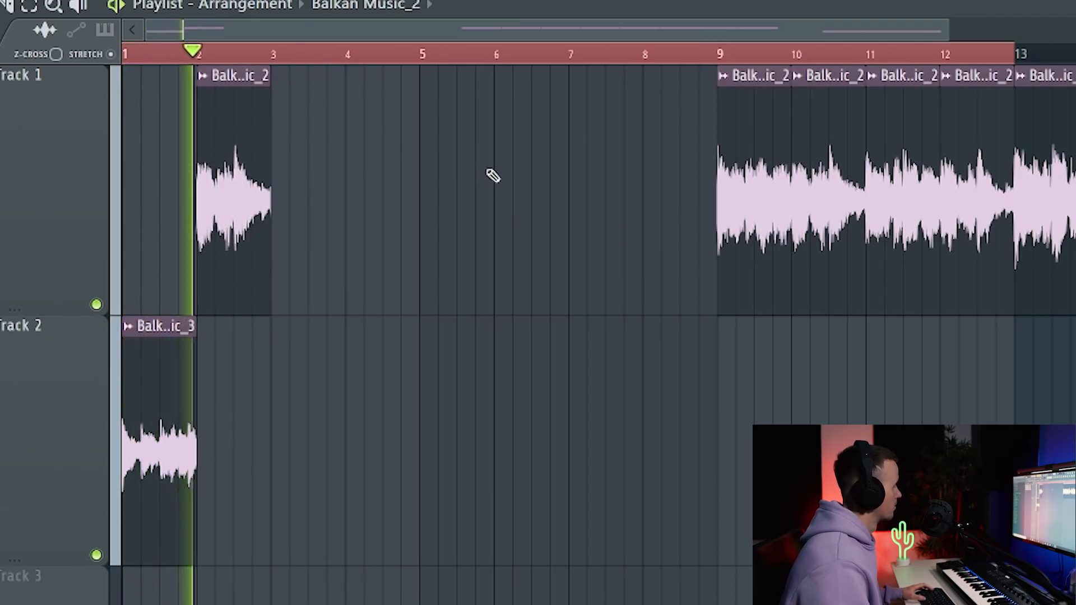
drag(236, 280, 171, 471)
key(ctrl+b)
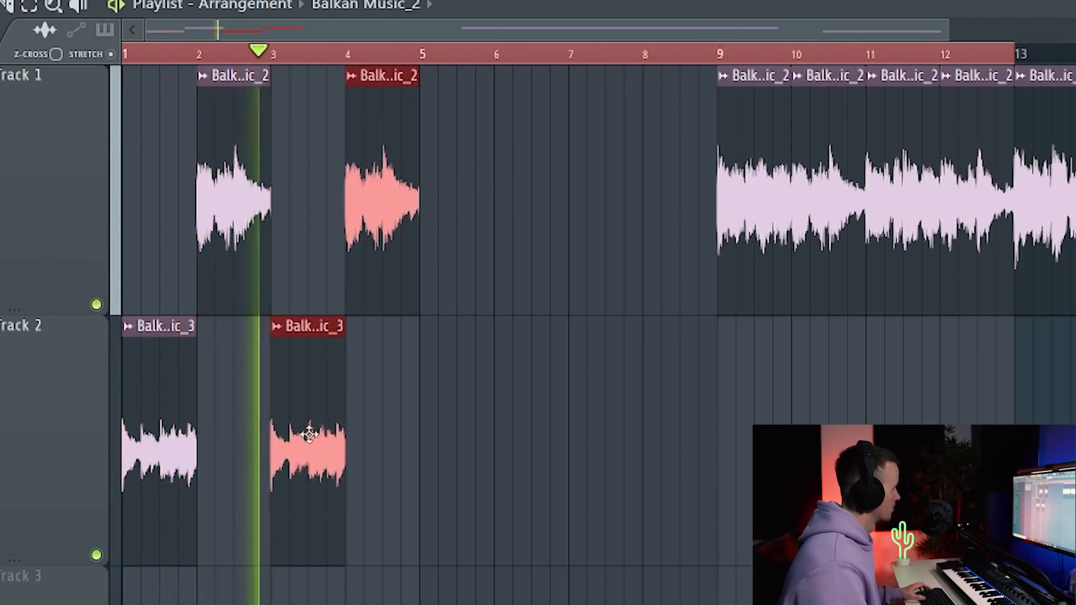
click(560, 437)
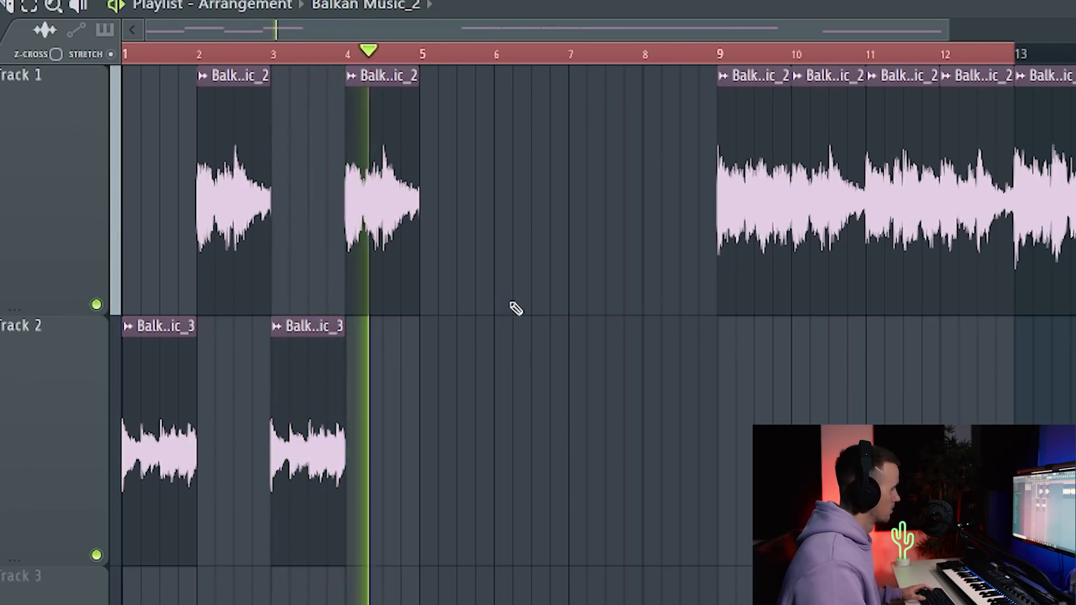
key(space)
- Place a Balkan Music_3 slice at bar 5 before the Balkan Music_2 slices at bars 6 to 8, moving the leftover slices further along the timeline
drag(322, 425, 372, 314)
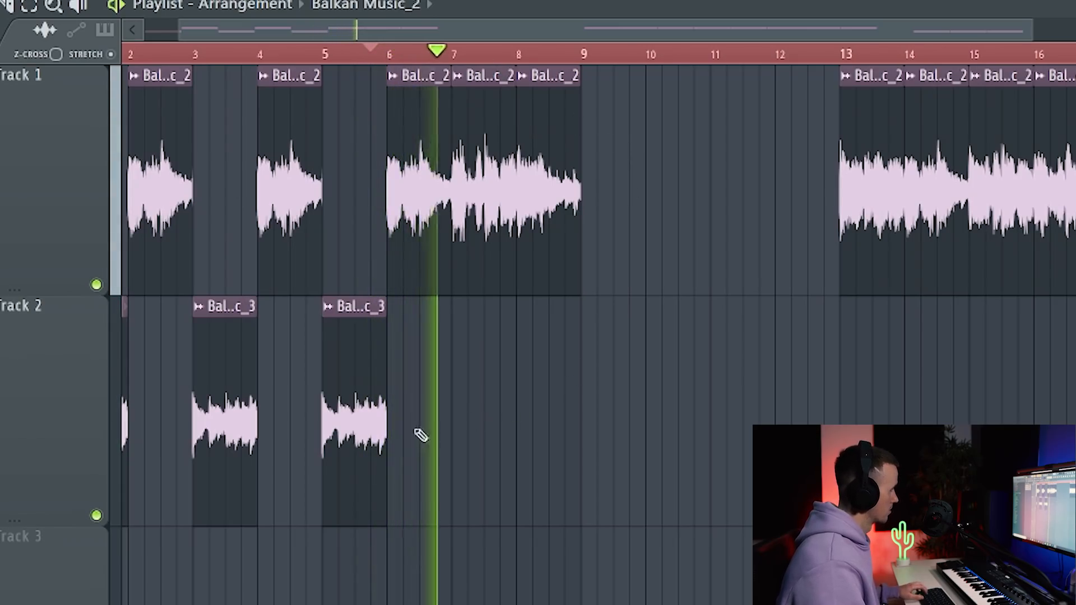
ctrl+scroll(418, 435, down, 3)
drag(1040, 62, 511, 59)
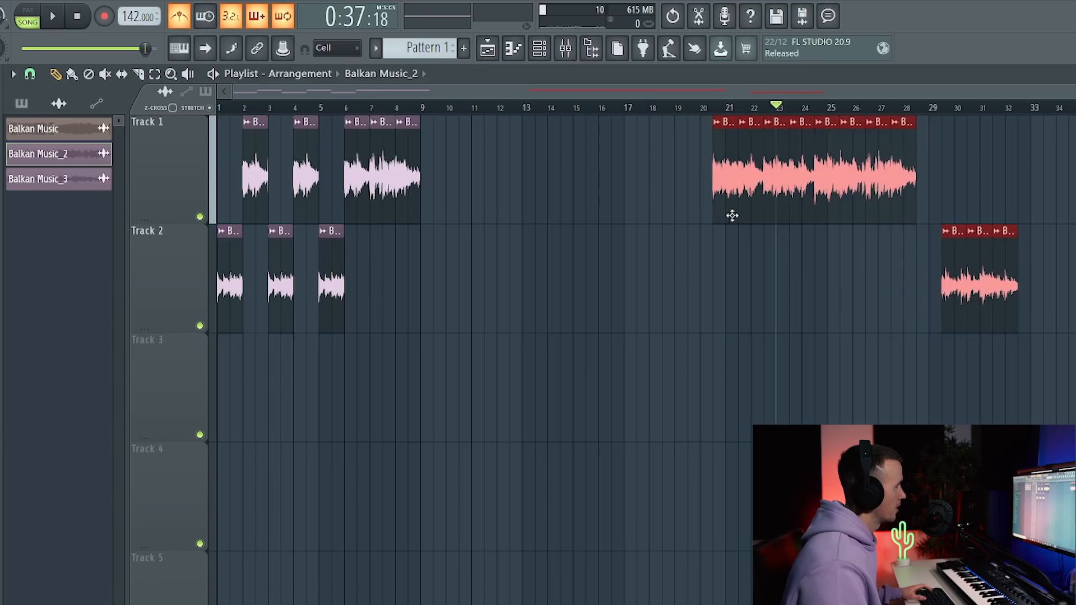
- Duplicate the first eight bars of slices to bar 9, and replace the Balkan Music_2 slices at bars 7 and 8 with Balkan Music_3 slices
drag(497, 173, 225, 314)
key(ctrl+b)
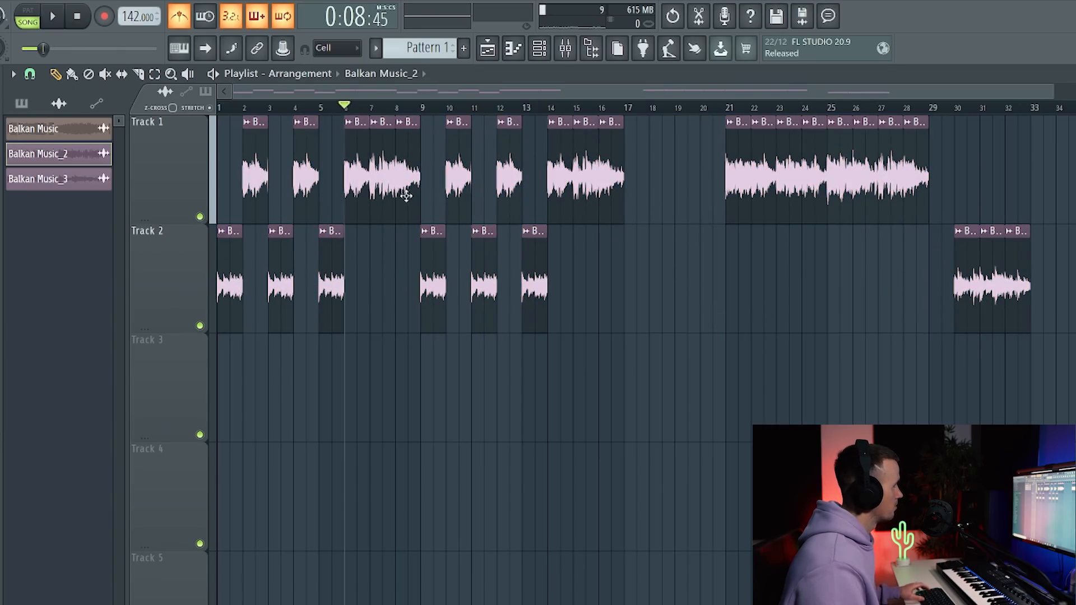
drag(363, 190, 1021, 286)
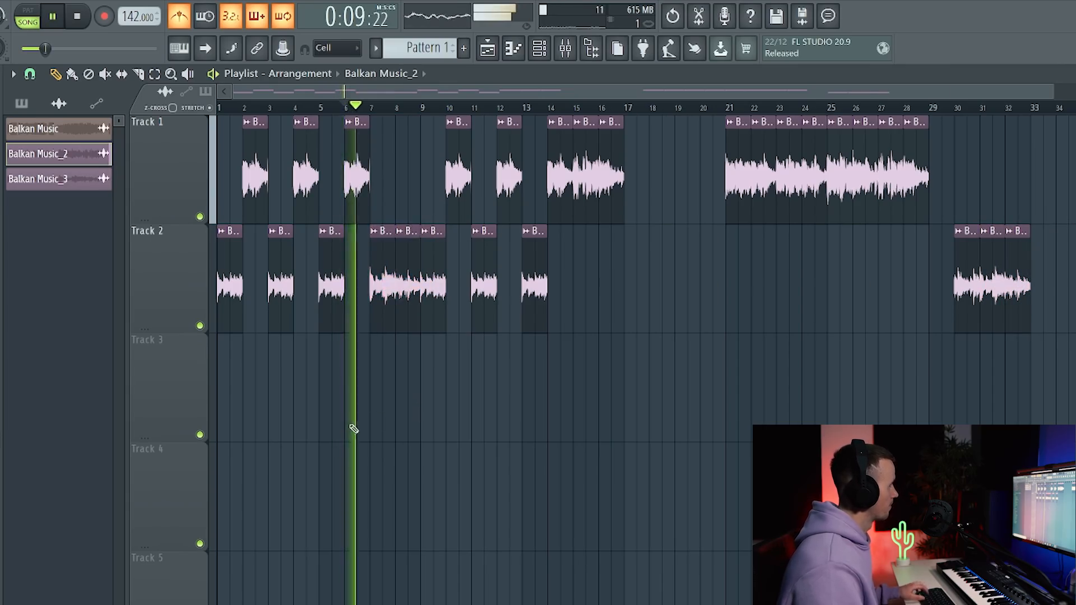
scroll(355, 428, up, 3)
scroll(414, 432, down, 3)
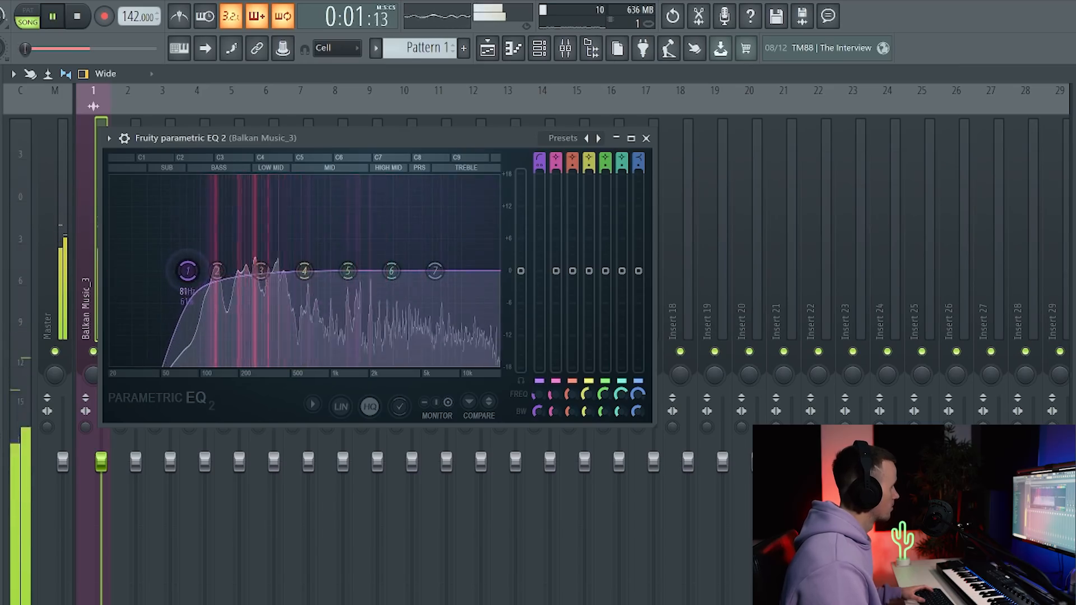
- Raise the low-cut frequency in Fruity Parametric EQ 2 on the Balkan Music_3 mixer track
mouse_move(188, 272)
mouse_down()
mouse_move(212, 278)
mouse_move(202, 271)
mouse_up()
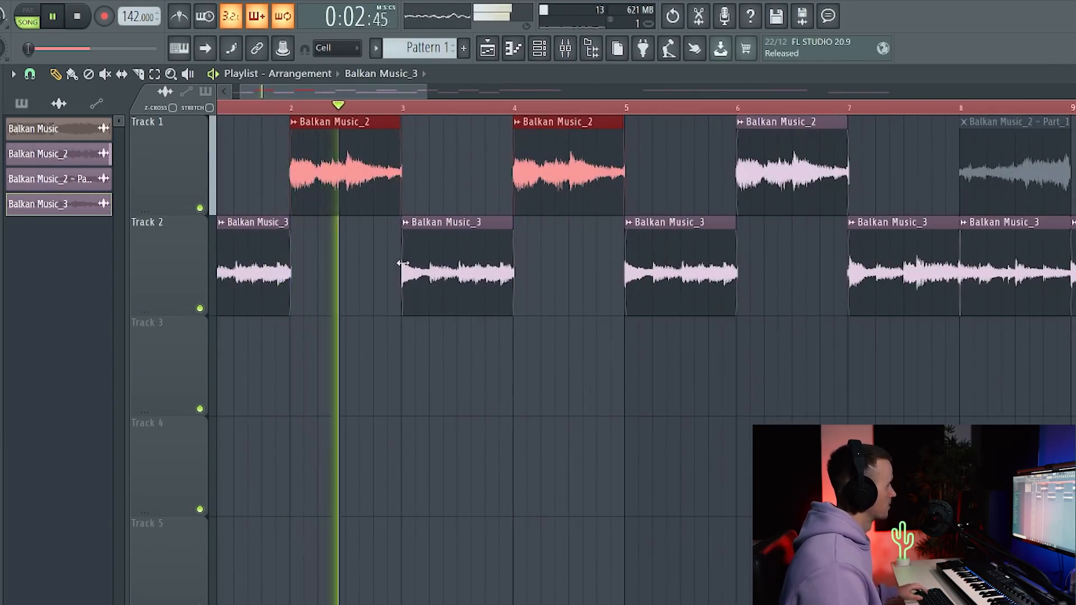
scroll(403, 209, up, 4)
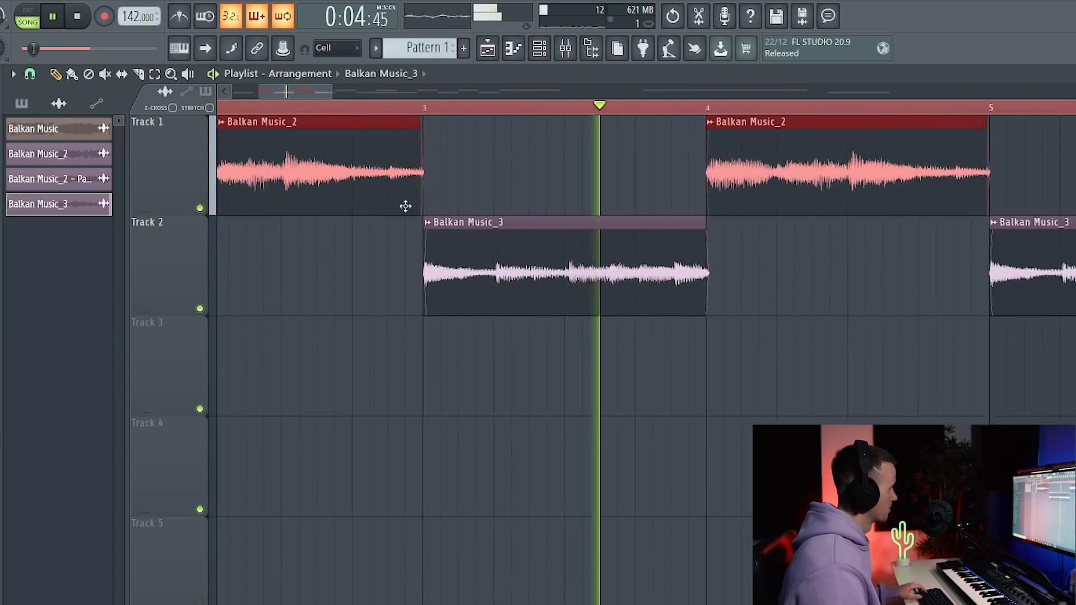
scroll(420, 193, up, 1)
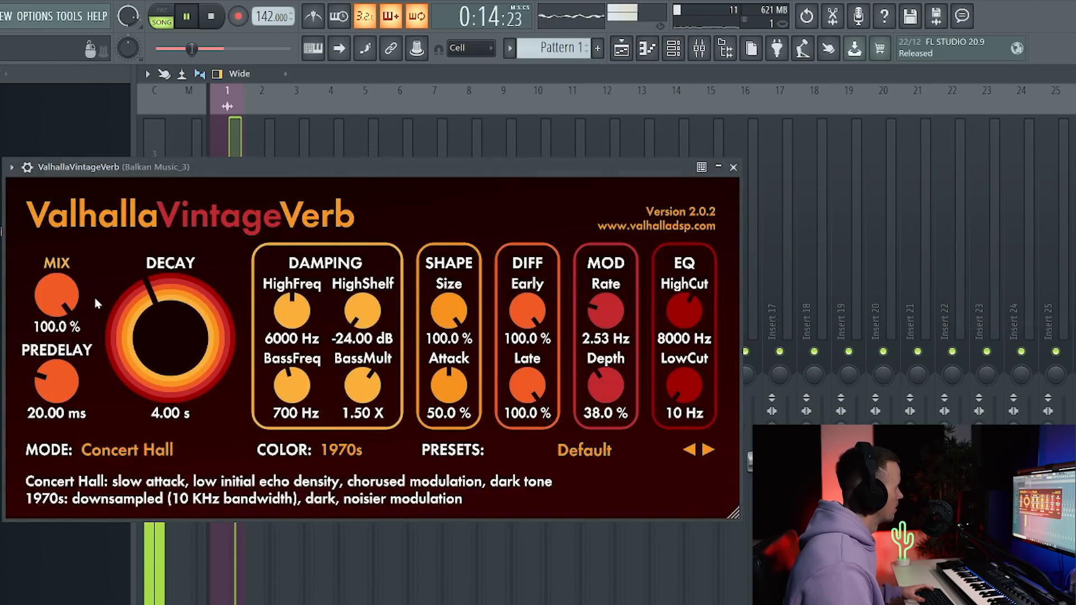
- Lower the ValhallaVintageVerb mix to under 30 % and slightly reduce the decay on the Balkan Music_3 mixer track
drag(45, 291, 72, 367)
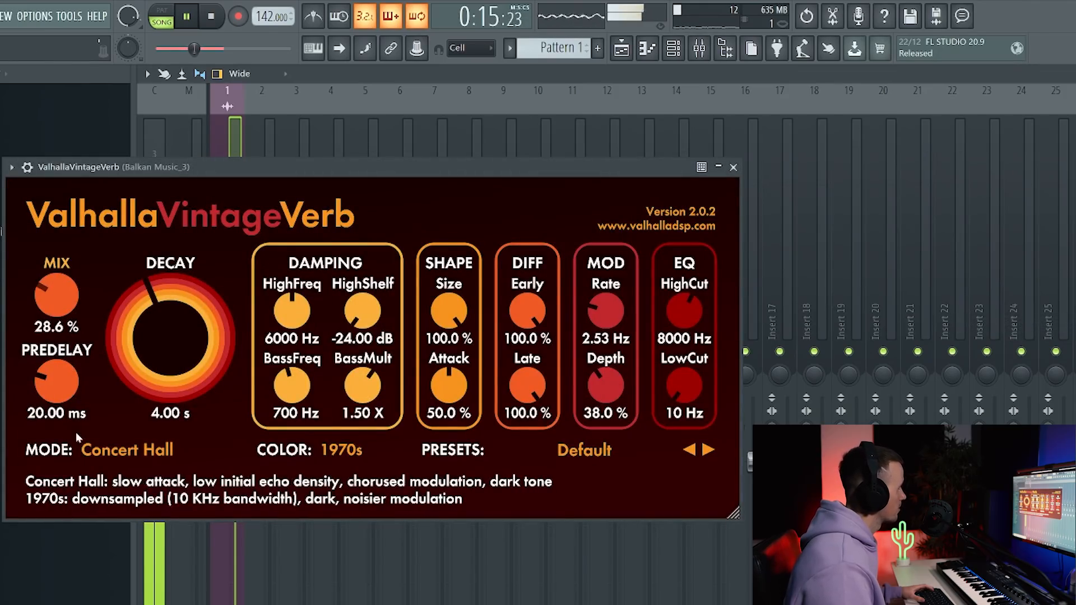
drag(57, 302, 65, 323)
drag(176, 348, 177, 355)
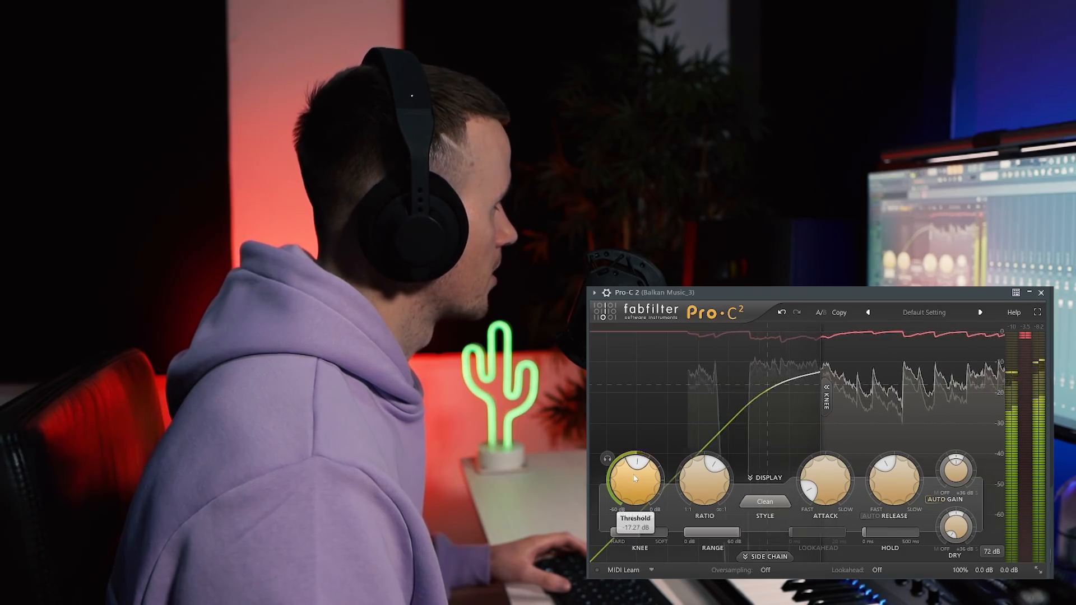
- Lower the threshold and the ratio slightly in the Pro-C 2 compressor on the Balkan Music_3 mixer track
drag(641, 478, 640, 484)
drag(718, 493, 721, 503)
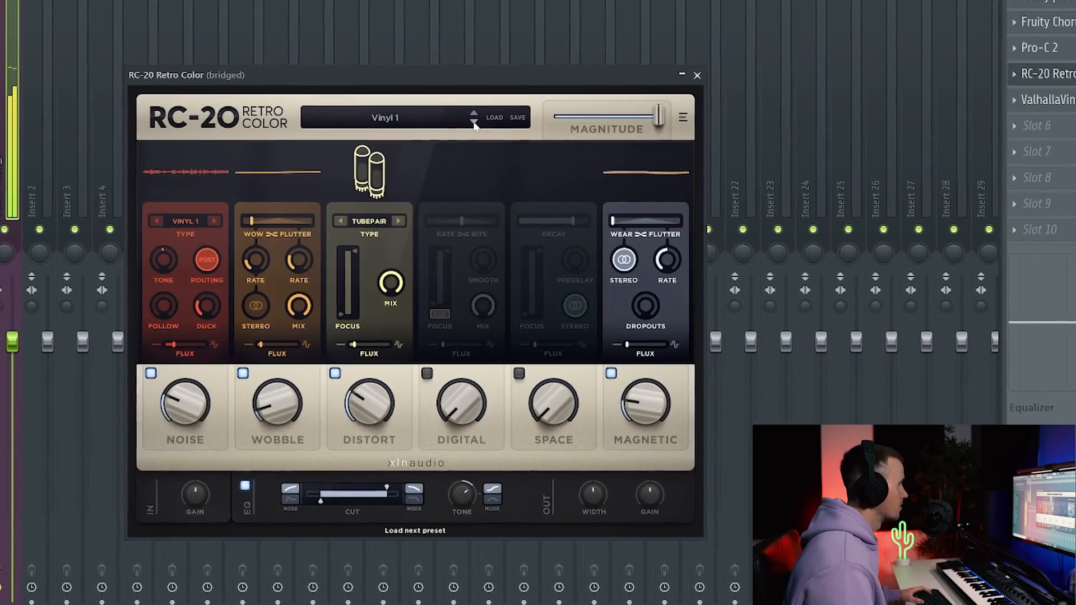
- Load the Vinyl 3 preset in RC-20 Retro Color and turn its noise amount all the way down
click(474, 123)
click(474, 122)
drag(174, 409, 171, 524)
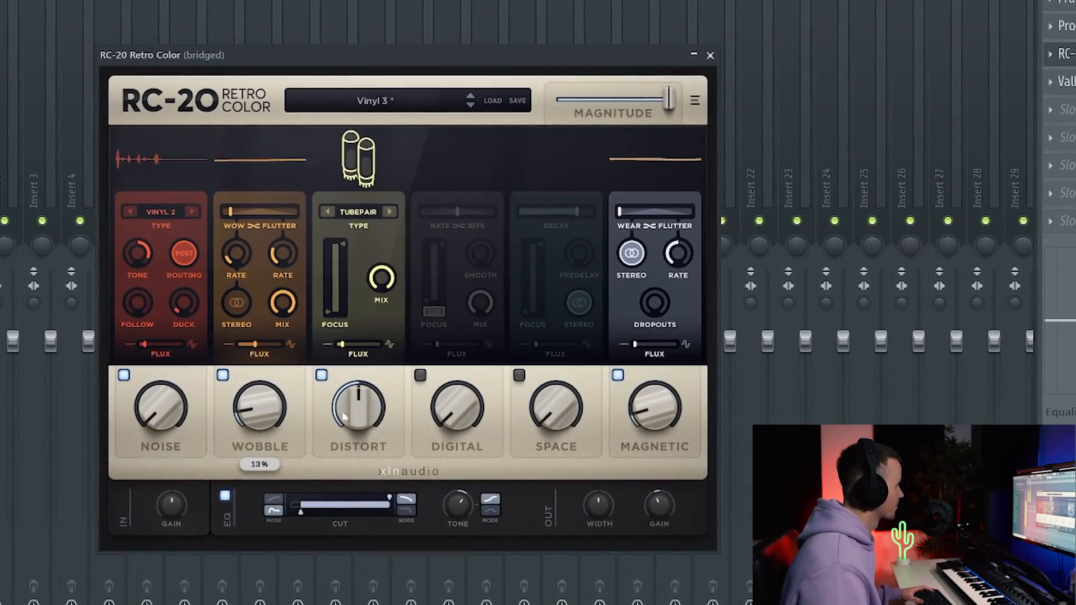
- Set the RC-20 distortion to the Air type at about 33 % and slightly lower the wobble amount
drag(360, 408, 359, 418)
click(330, 213)
click(325, 208)
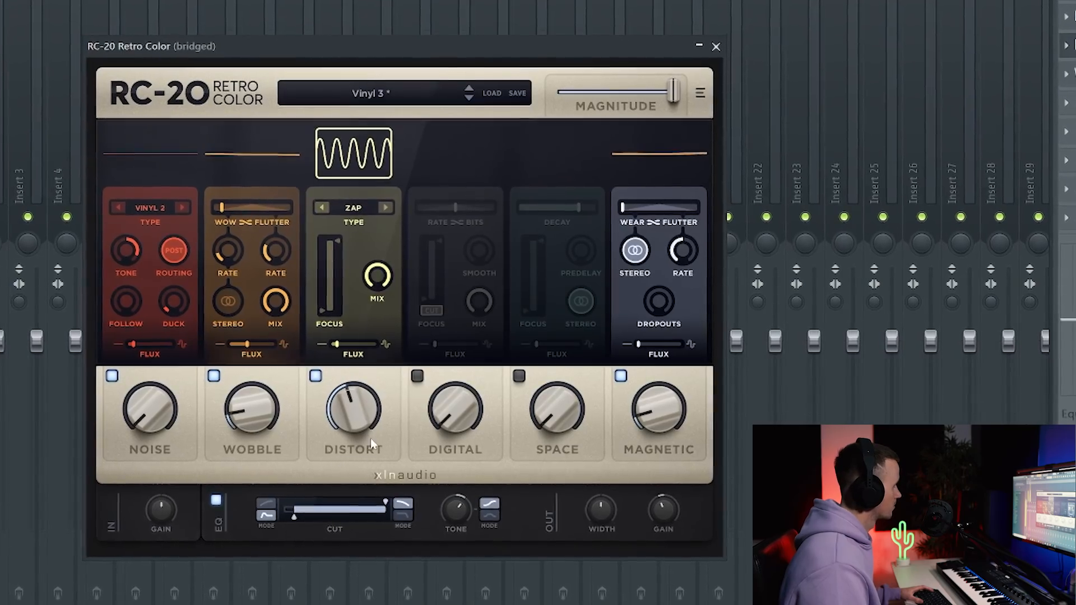
click(387, 209)
drag(345, 419, 340, 438)
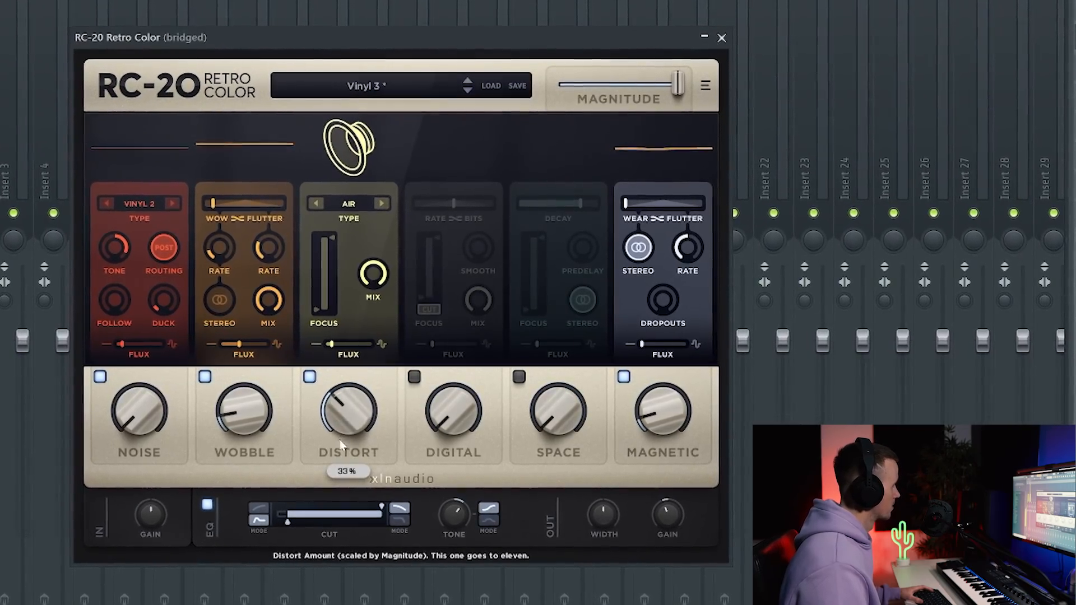
drag(236, 419, 236, 426)
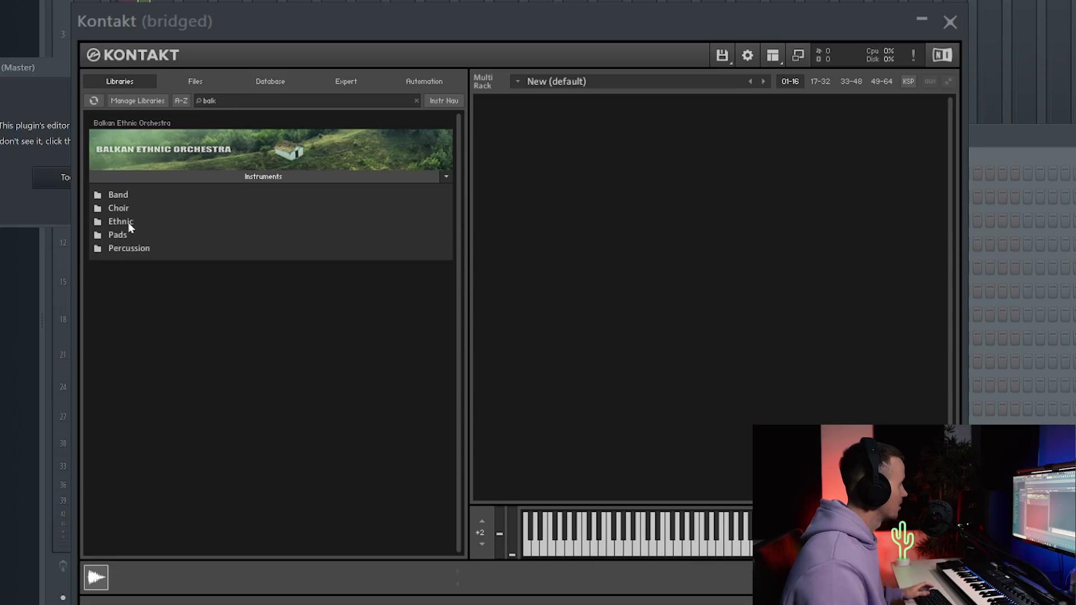
- Open the Ethnic instruments of the Balkan Ethnic Orchestra library in Kontakt and load one into the rack
click(128, 224)
drag(502, 279, 502, 279)
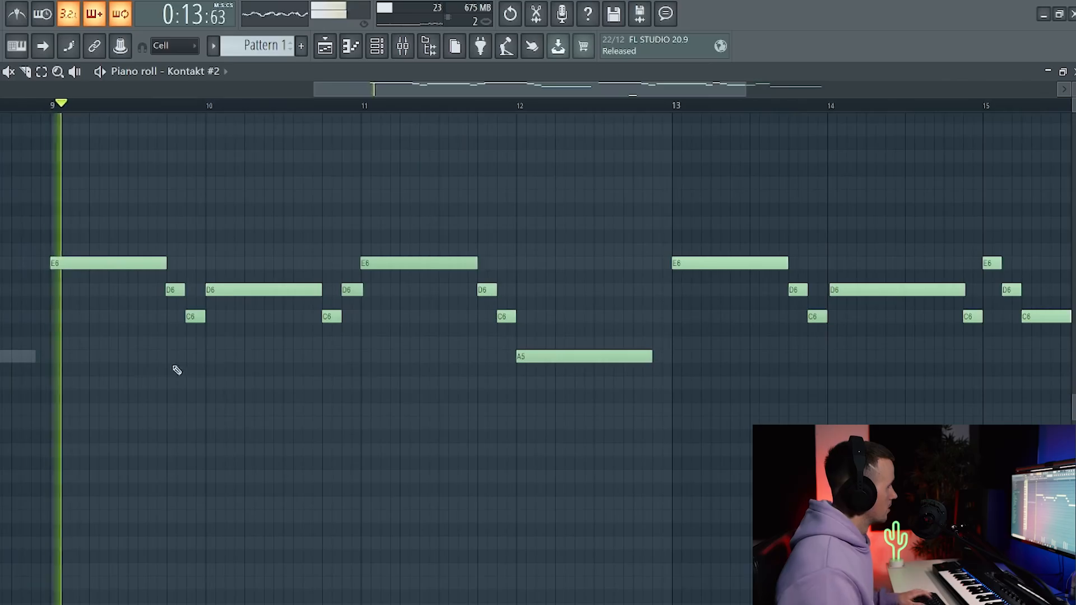
scroll(276, 400, down, 2)
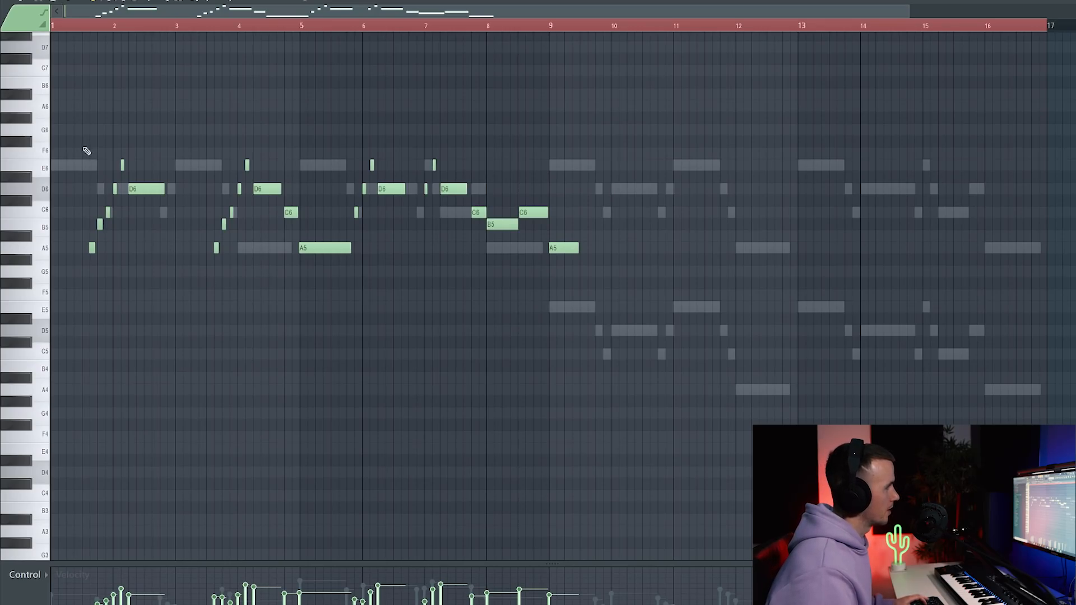
scroll(177, 297, up, 2)
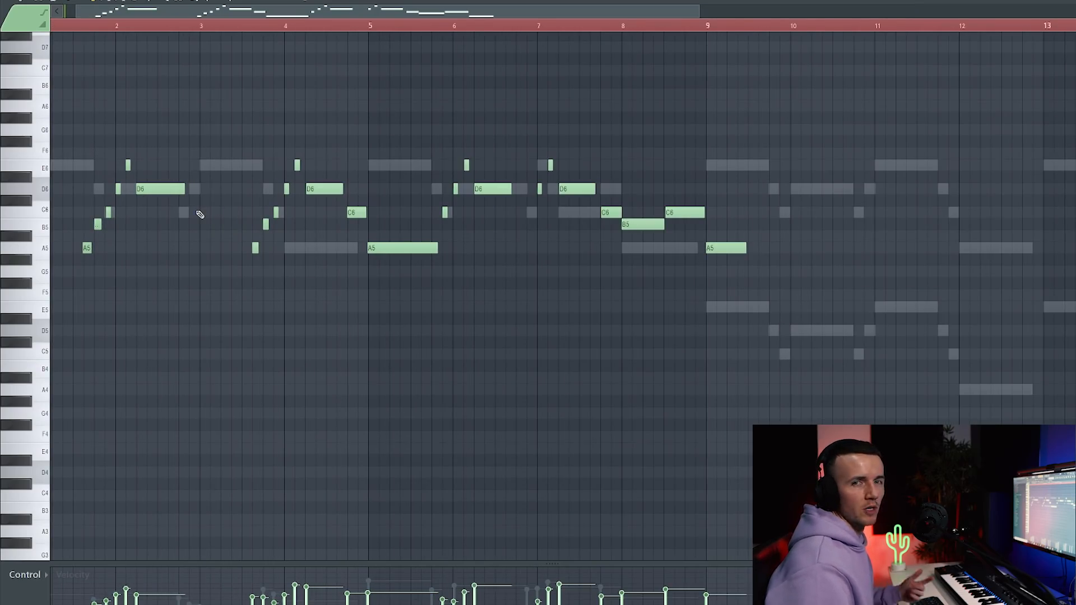
scroll(102, 327, down, 2)
scroll(85, 327, up, 3)
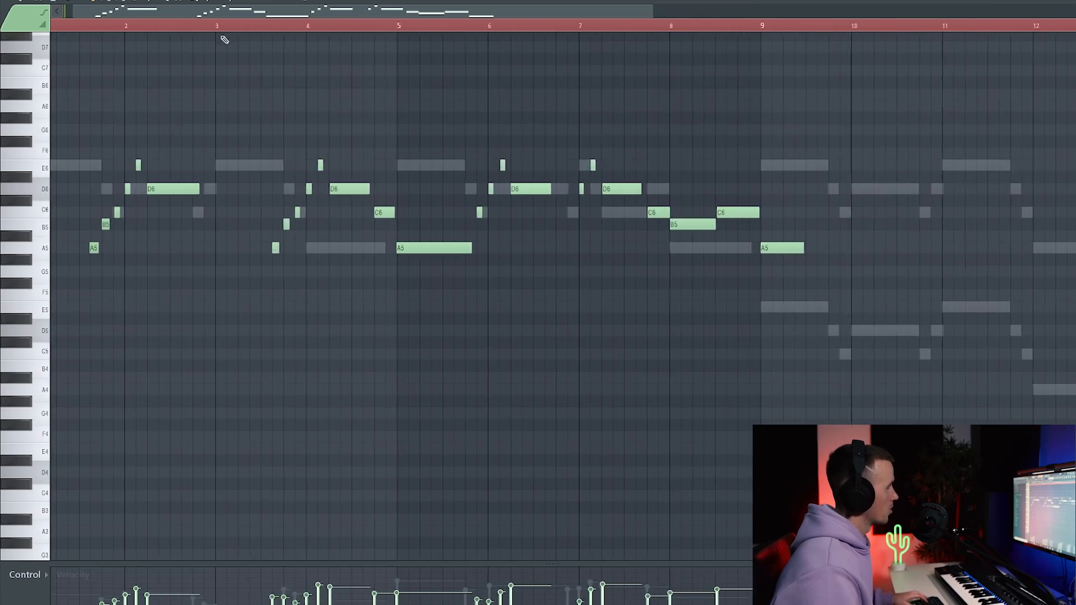
drag(225, 15, 212, 16)
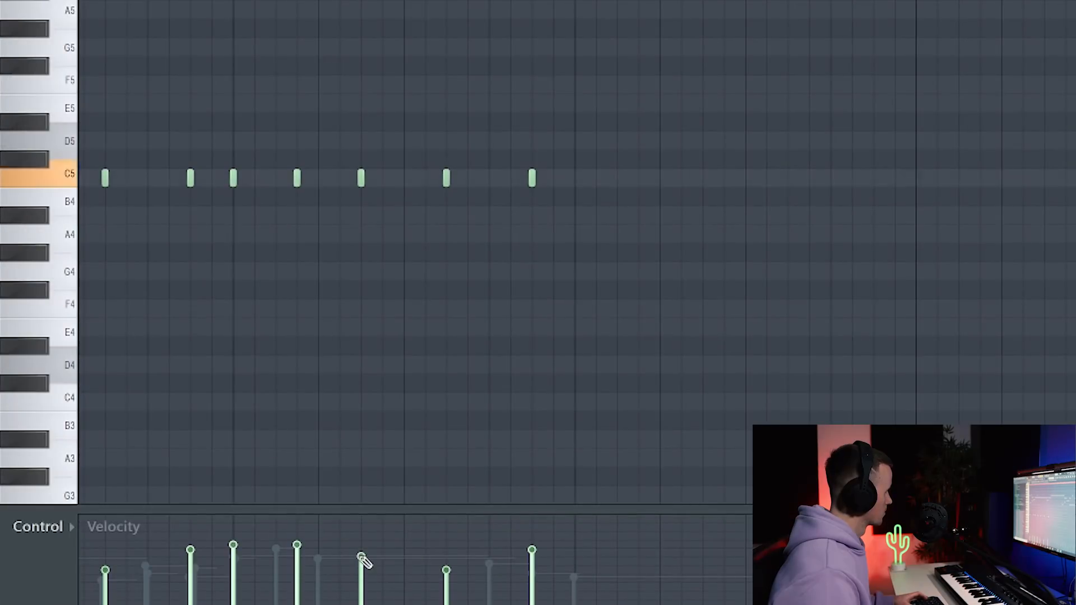
- Rework the Simple Counter Snare in bar 2 by adding a quiet copy of the mid-bar note and shifting the following note slightly later
click(362, 546)
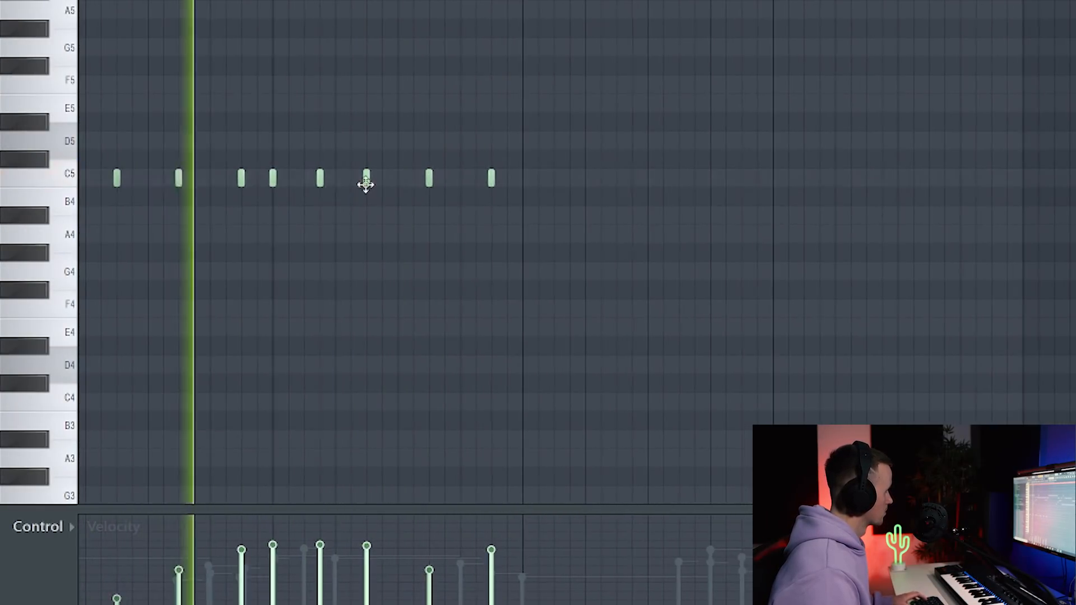
drag(365, 180, 399, 180)
click(399, 596)
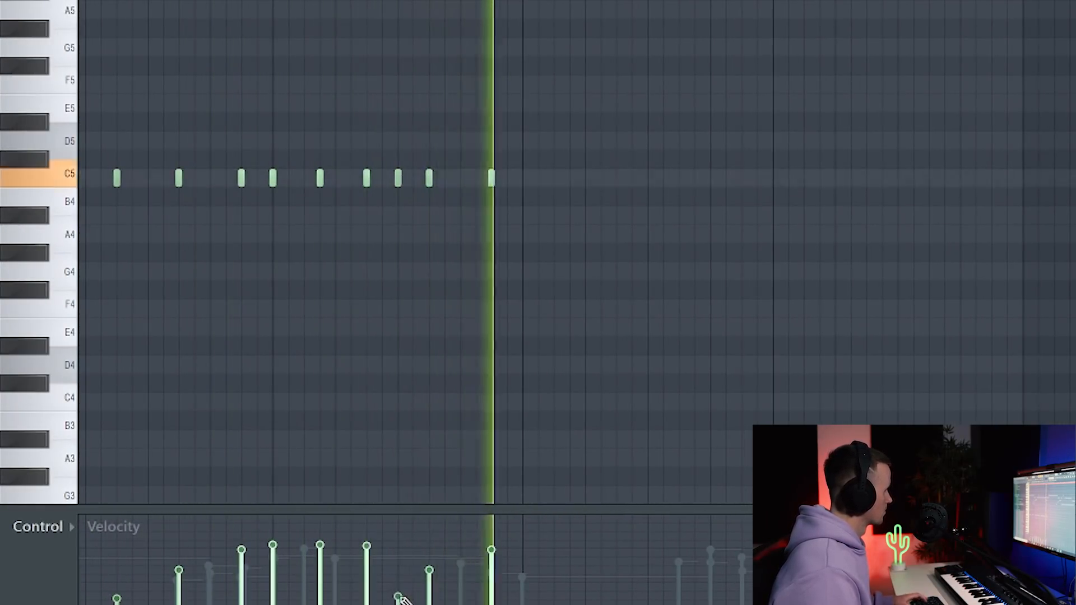
drag(432, 180, 443, 180)
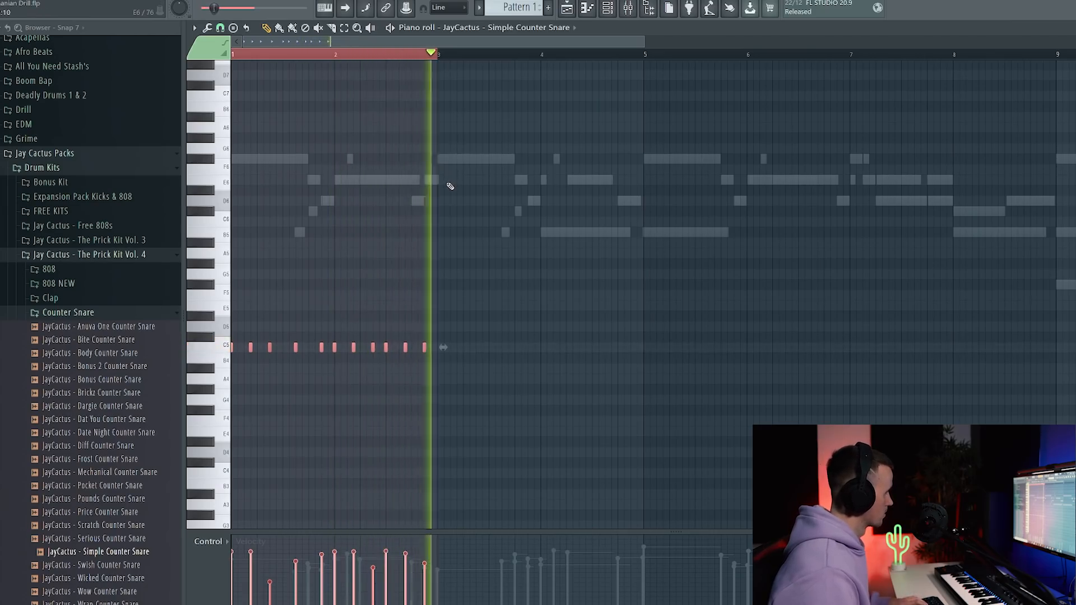
- Duplicate the two-bar Simple Counter Snare pattern three times to fill eight bars
key(ctrl+b)
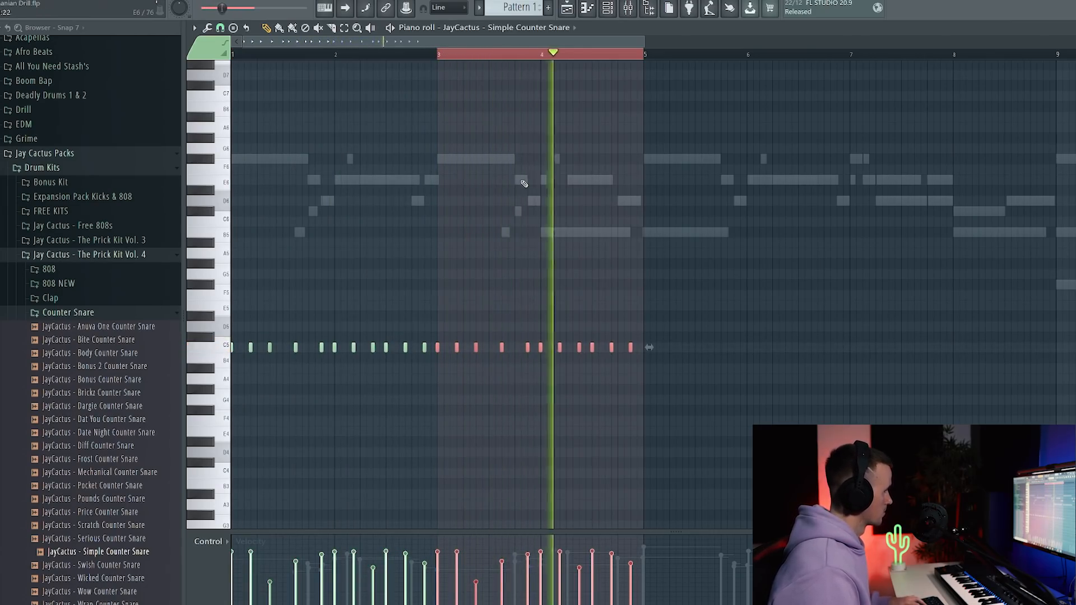
key(ctrl+b)
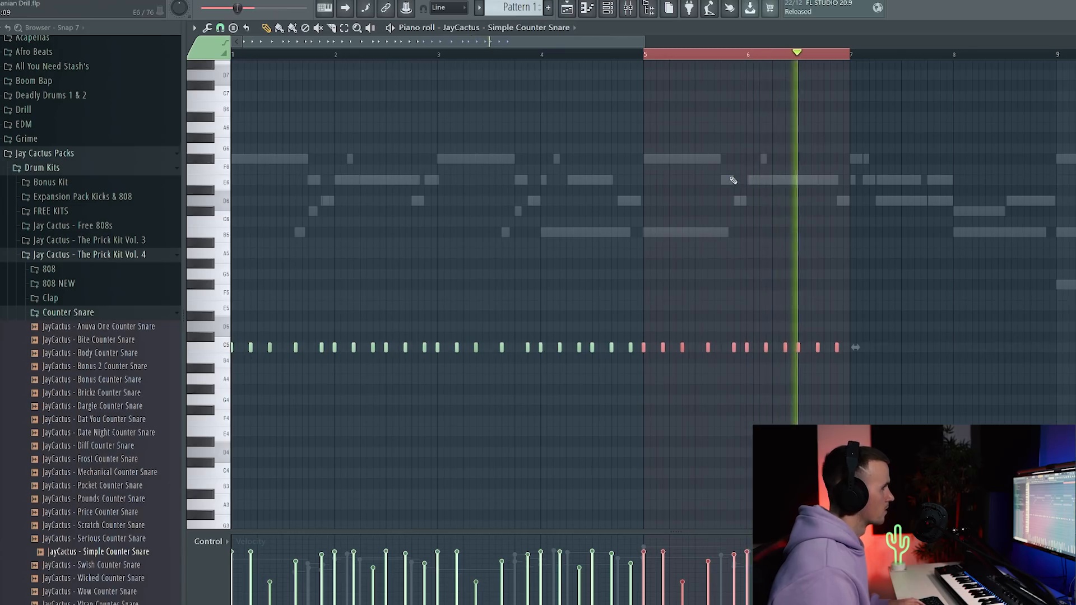
key(ctrl+b)
key(ctrl+a)
scroll(978, 67, down, 5)
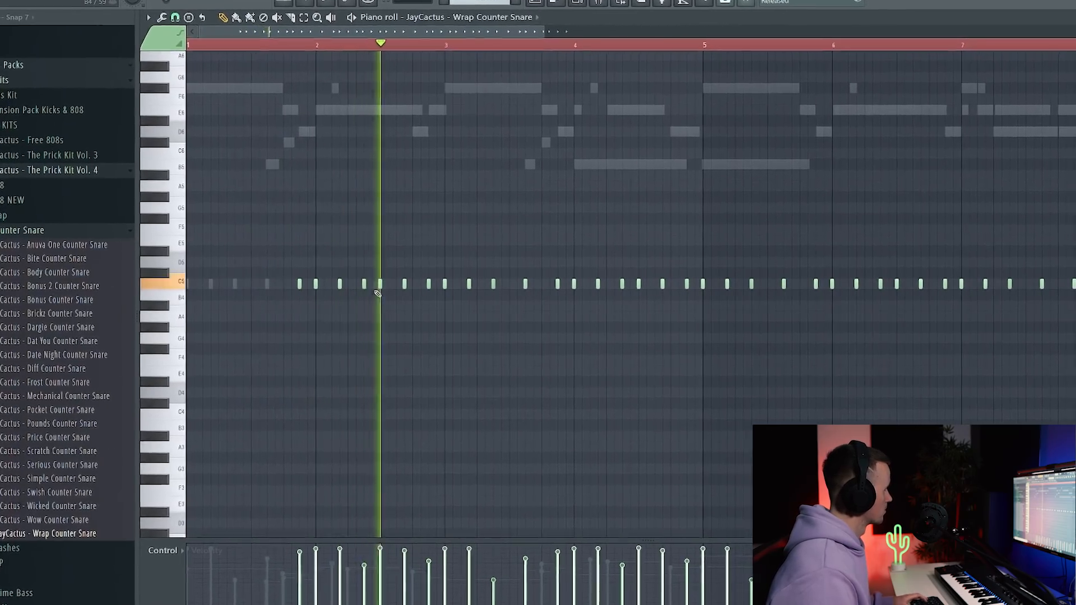
- Thin out the Wrap Counter Snare by removing notes near the middle of bar 2, in the first half of bar 3 and in bar 4
key(space)
key(space)
click(293, 45)
alt+right_click(365, 284)
alt+right_click(381, 284)
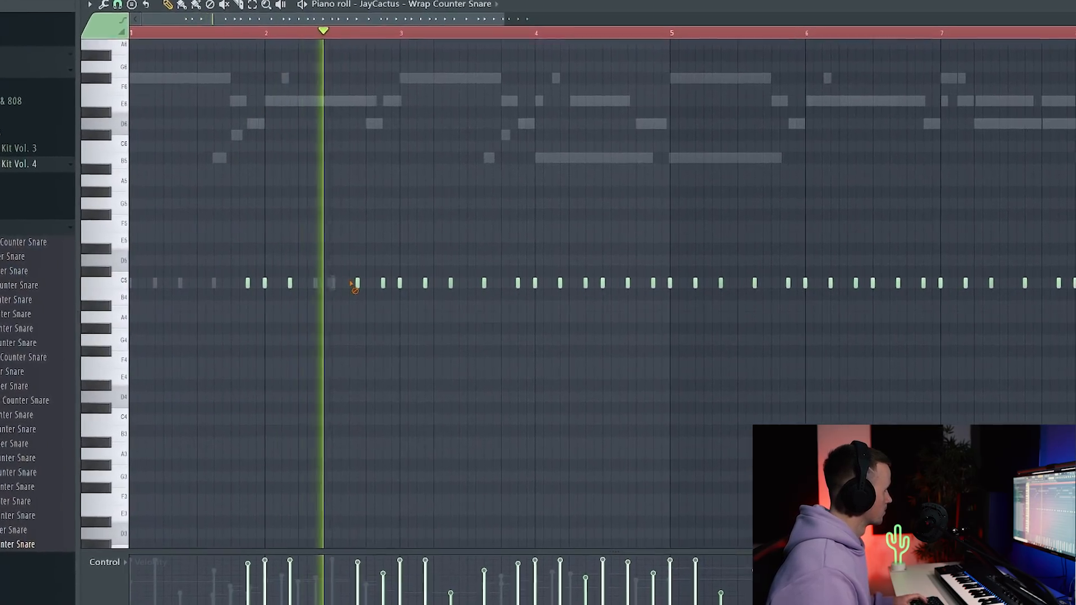
key(space)
key(space)
alt+right_click(333, 283)
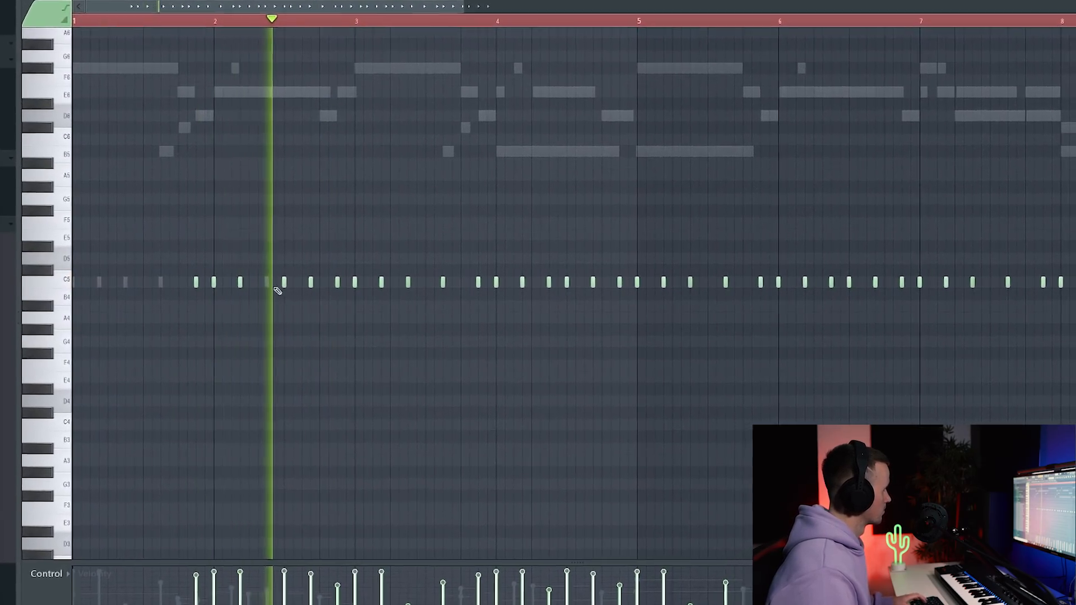
drag(356, 284, 539, 287)
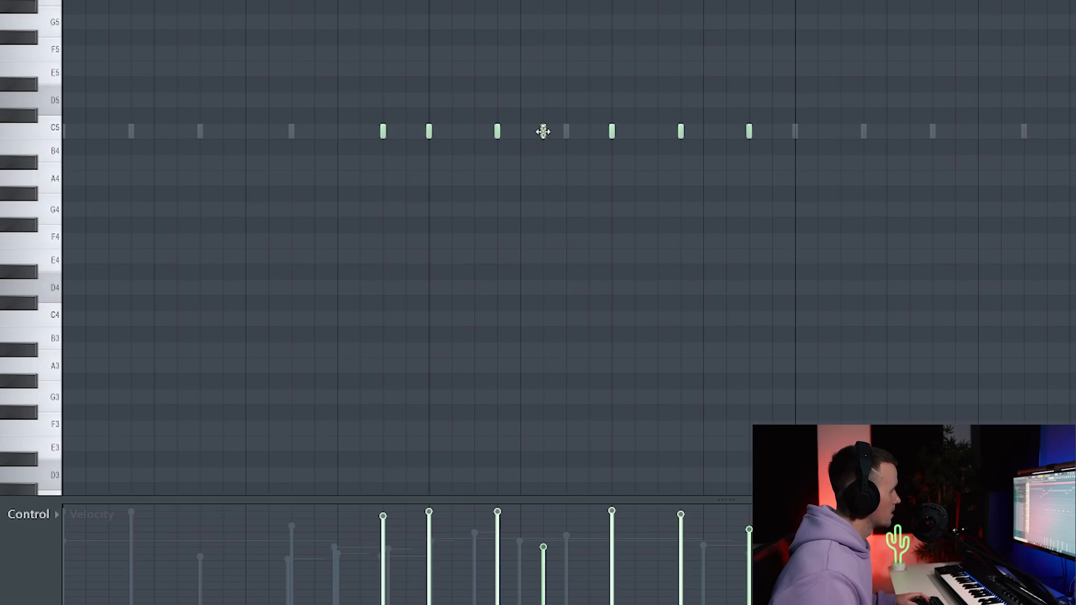
scroll(533, 207, down, 3)
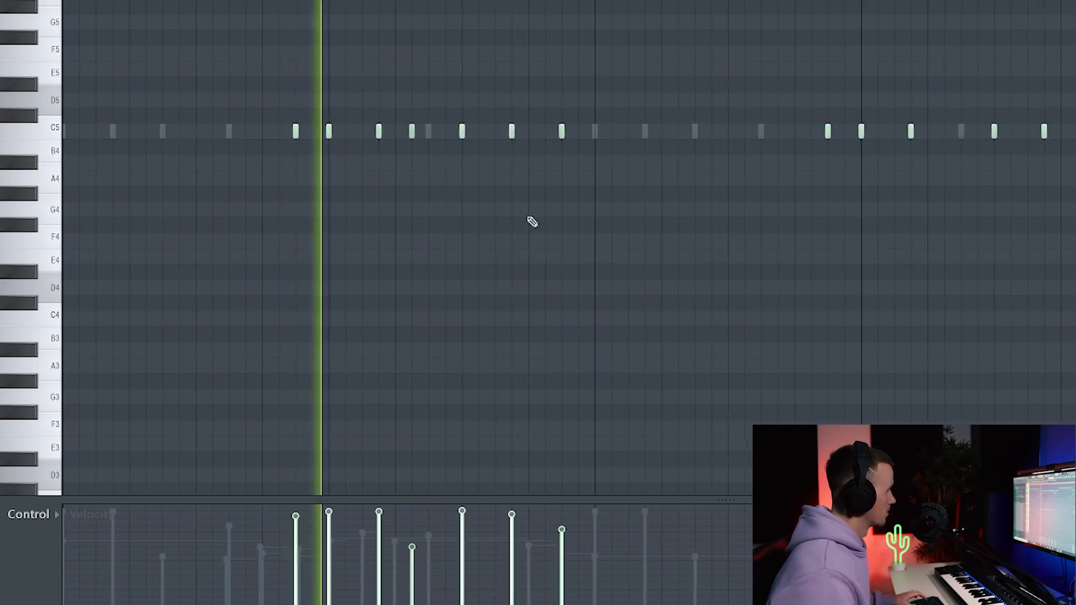
- Chop the last Wrap Counter Snare note of bar 2 into a four-note roll with the chopper
key(space)
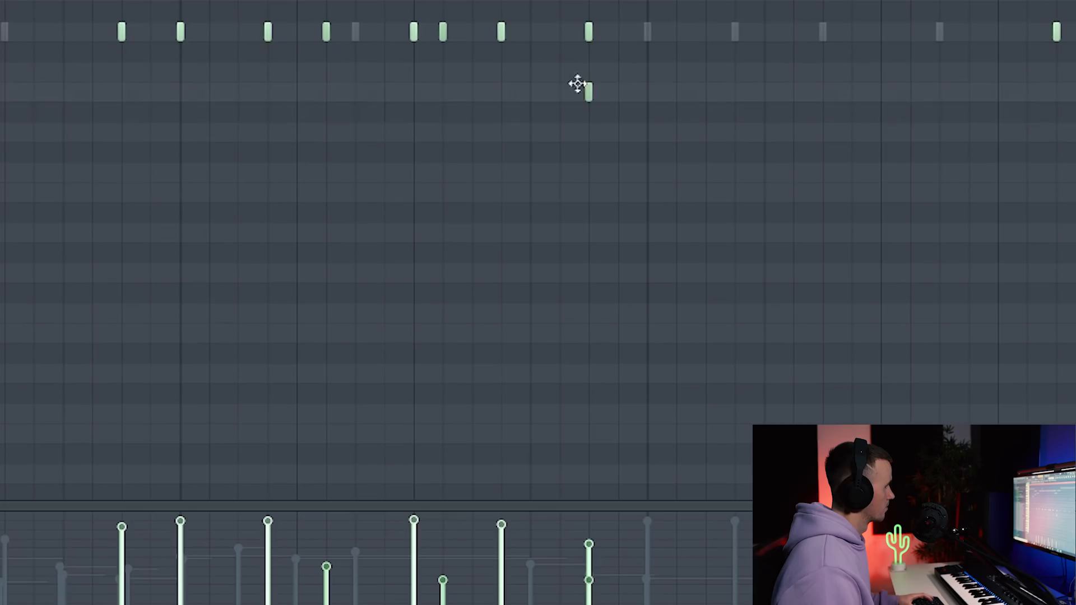
drag(578, 84, 554, 84)
key(space)
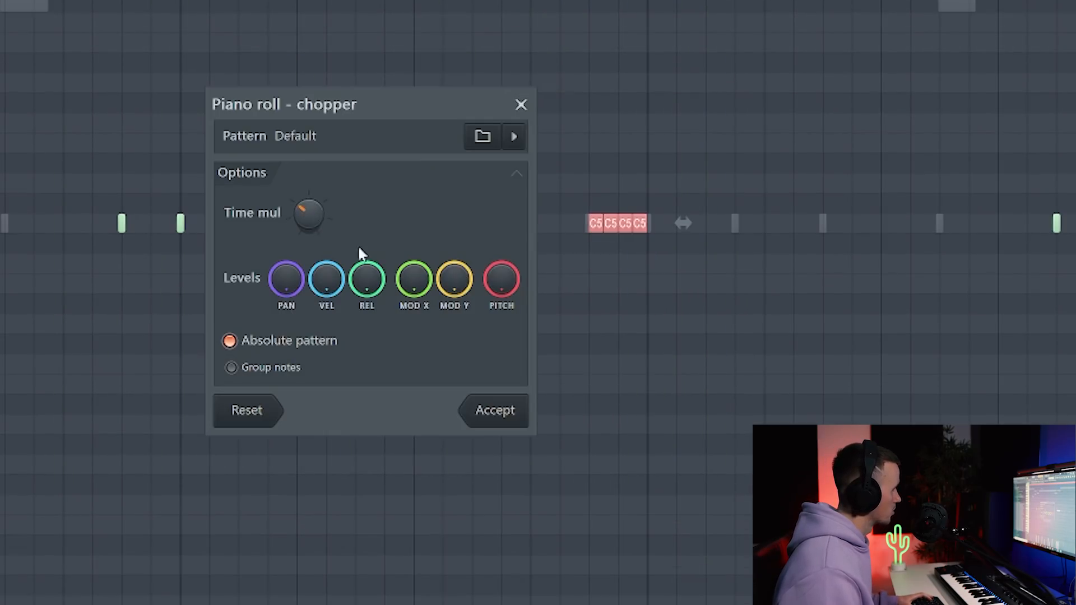
click(495, 411)
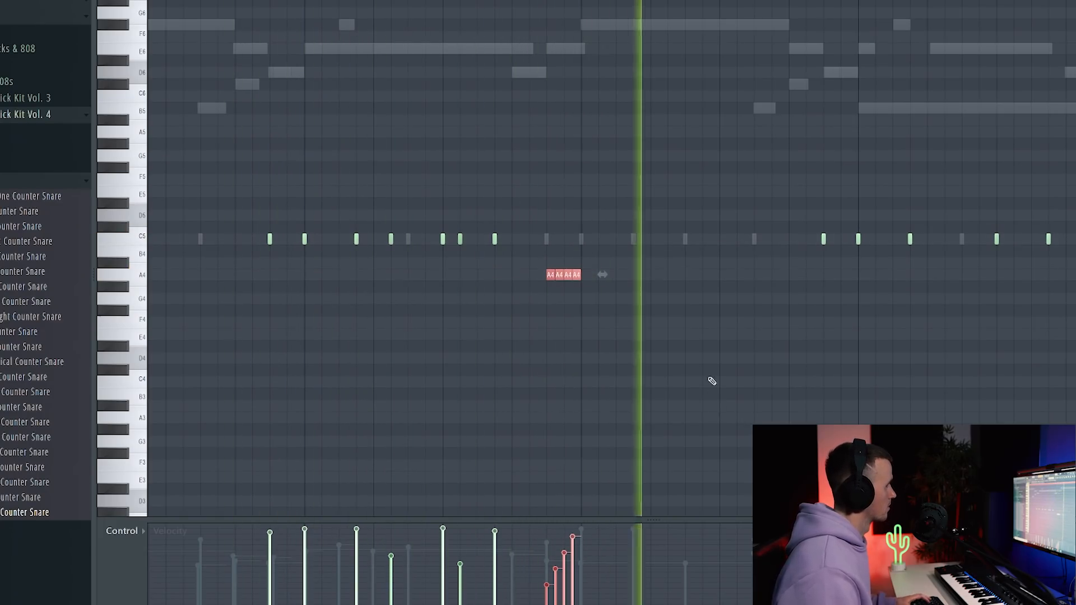
- Add a C5 Wrap Counter Snare note in bar 3 and higher F5 and E5 accent notes in bar 4
click(722, 239)
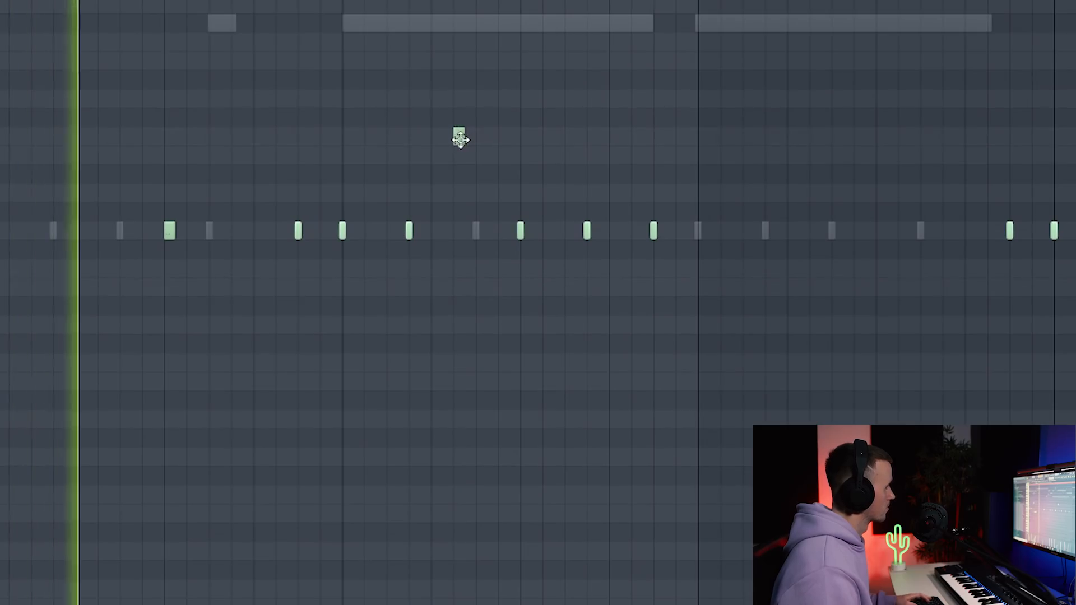
click(546, 137)
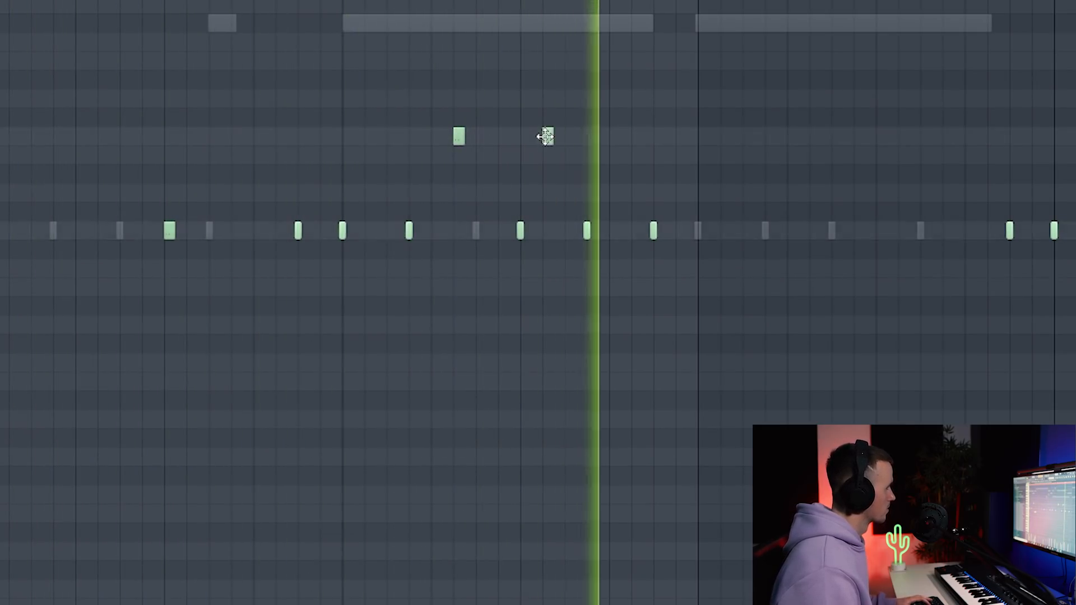
scroll(631, 167, up, 2)
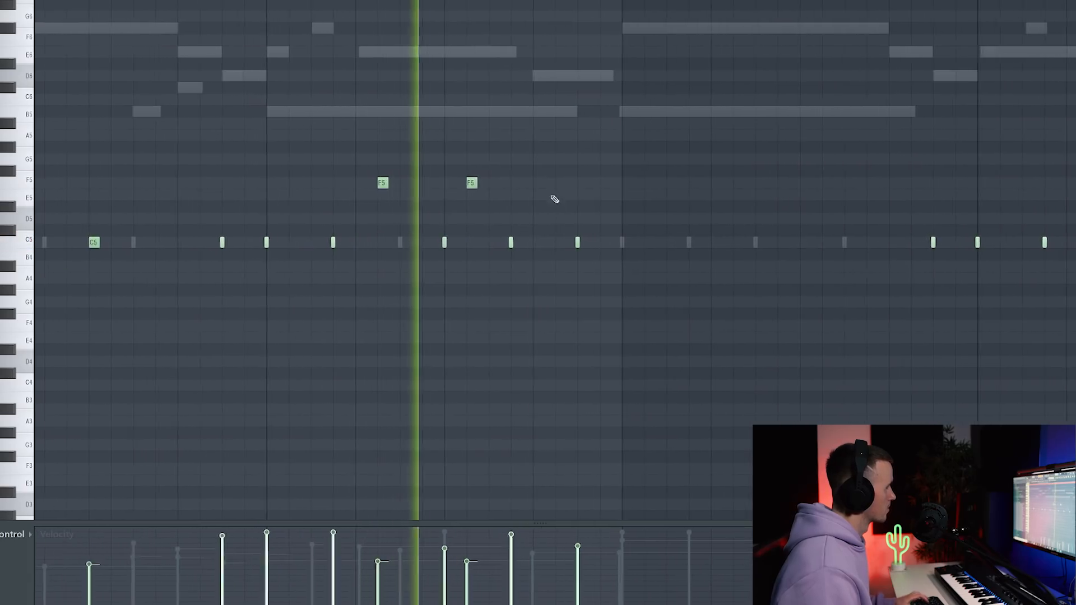
click(557, 196)
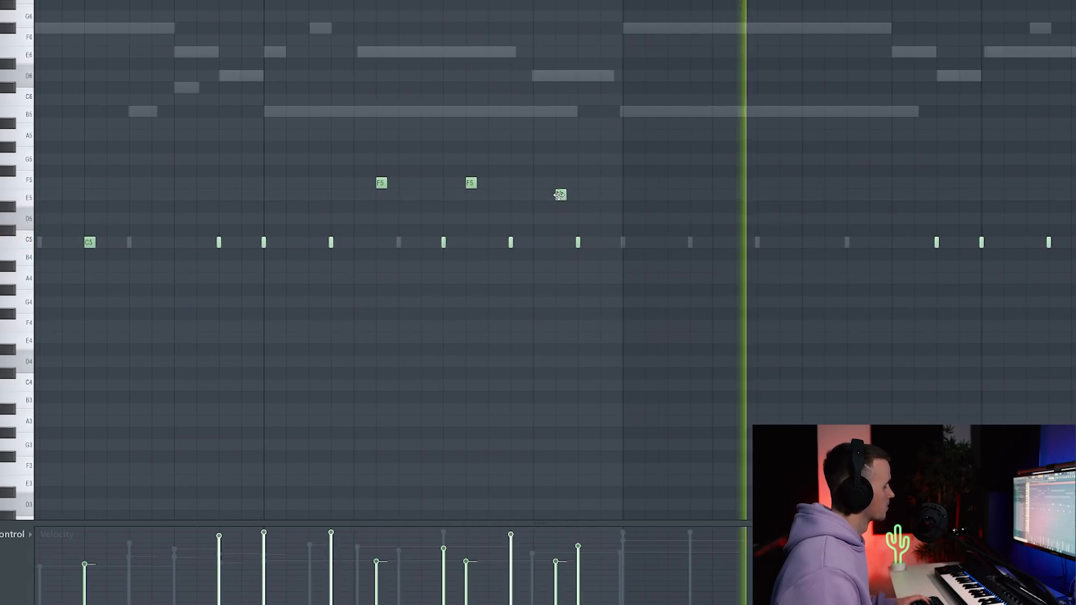
- Duplicate the first four bars of Wrap Counter Snare notes into bars 5 to 8
scroll(535, 286, down, 4)
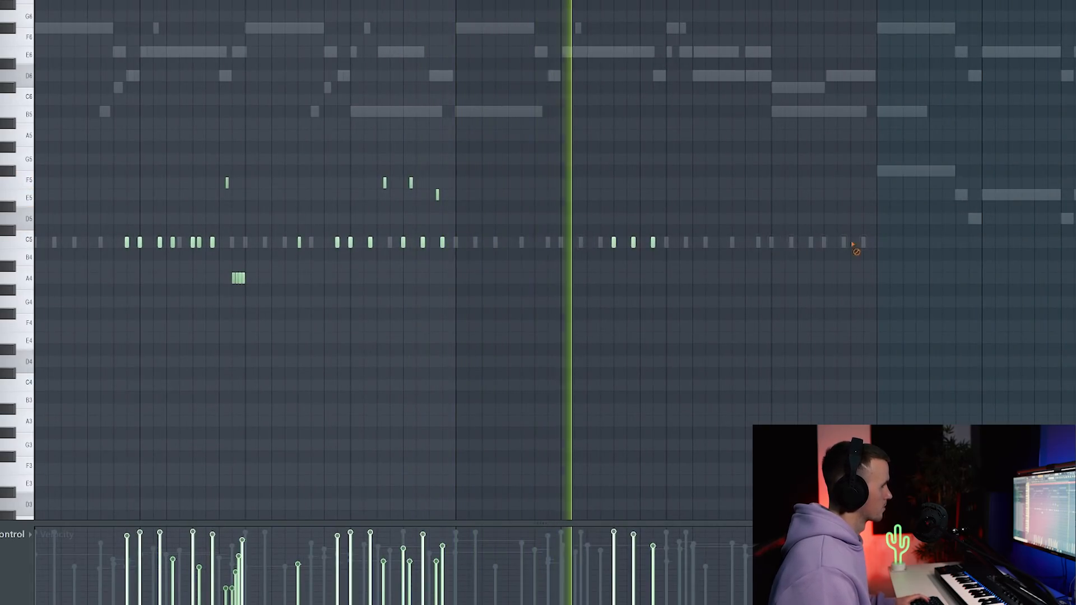
drag(36, 2, 452, 2)
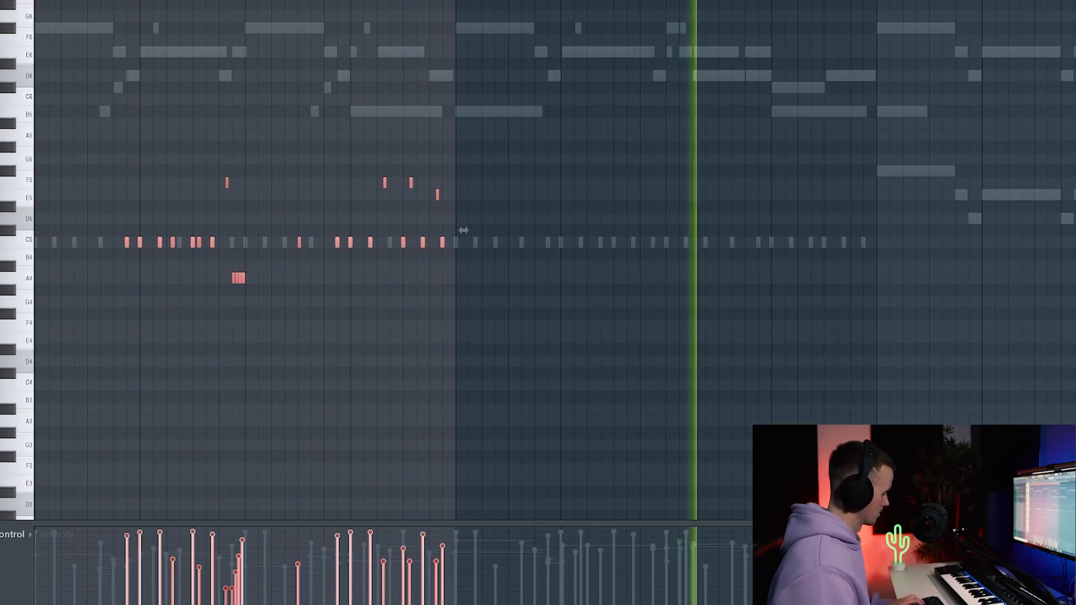
key(ctrl+b)
key(ctrl+d)
- Vary the Wrap Counter Snare with extra C5 and D5 hits in bar 8 and four-note F5 rolls in mid bar 7 and at the end of bar 8
scroll(693, 242, up, 4)
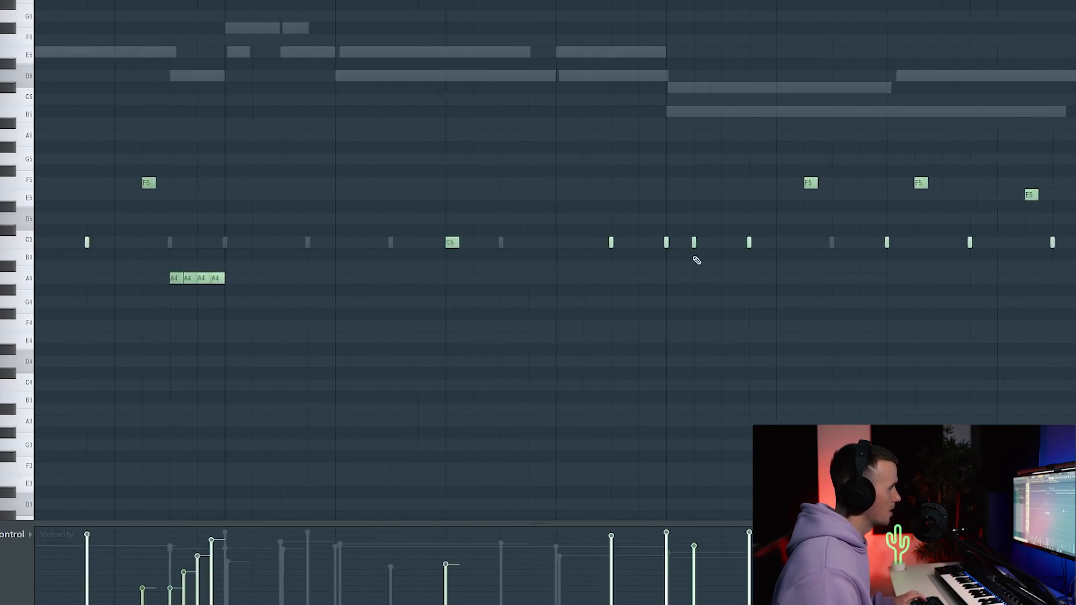
scroll(692, 242, down, 3)
scroll(709, 271, up, 4)
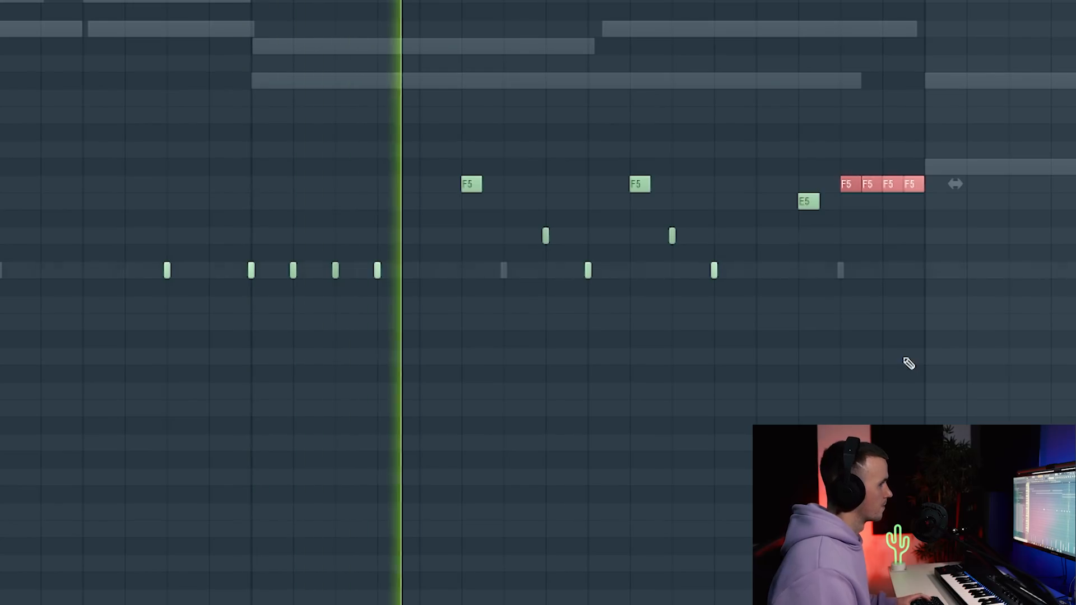
ctrl+click(906, 372)
scroll(906, 375, down, 1)
scroll(906, 375, down, 2)
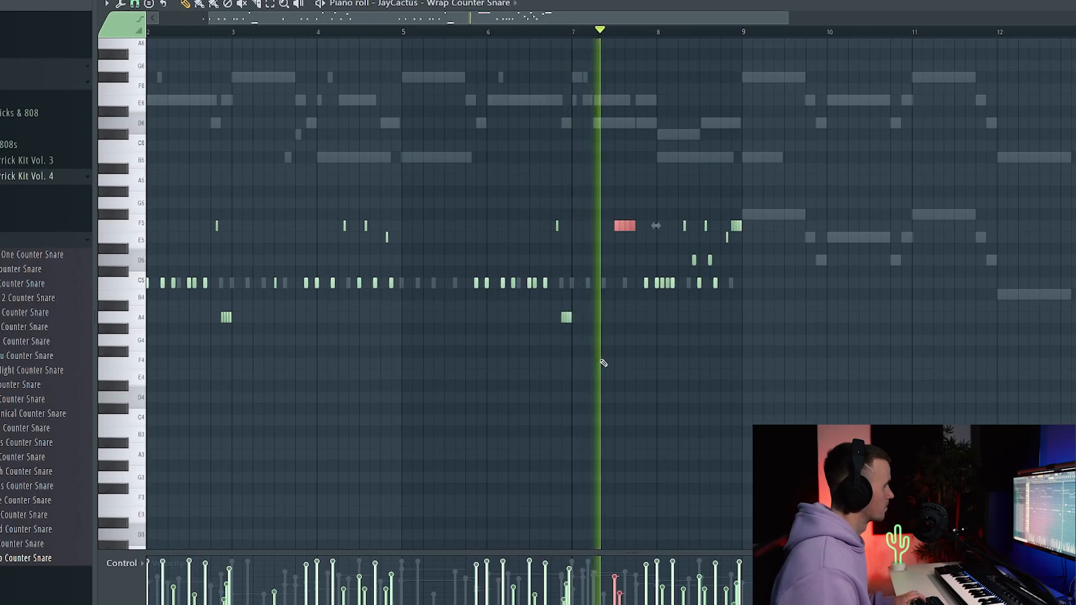
scroll(603, 363, up, 3)
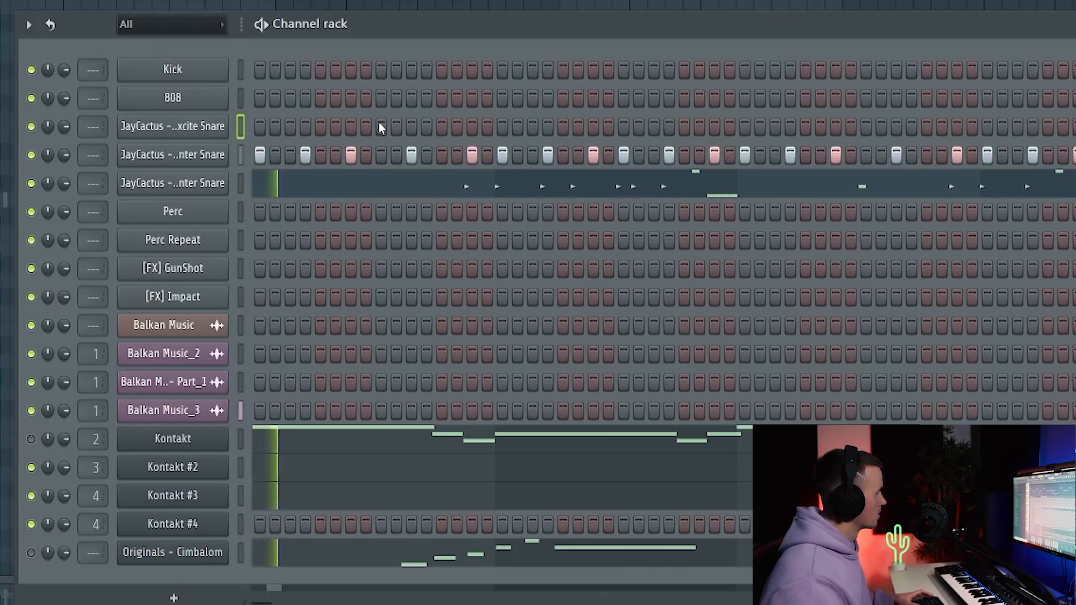
- Add Excite Snare hits on steps 9, 23, 29 and 41 of the pattern
click(518, 125)
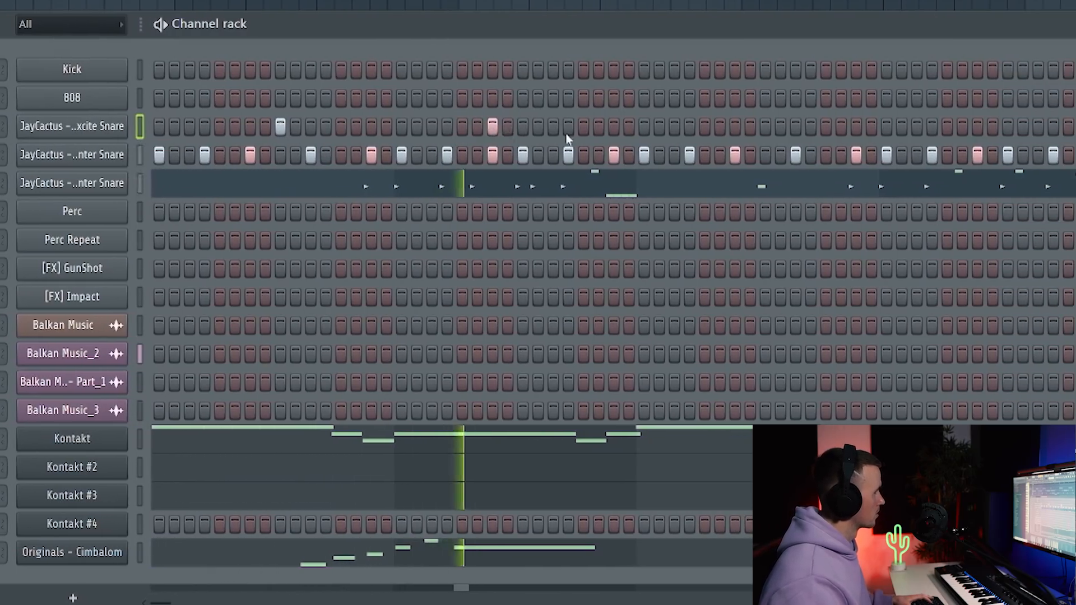
click(608, 126)
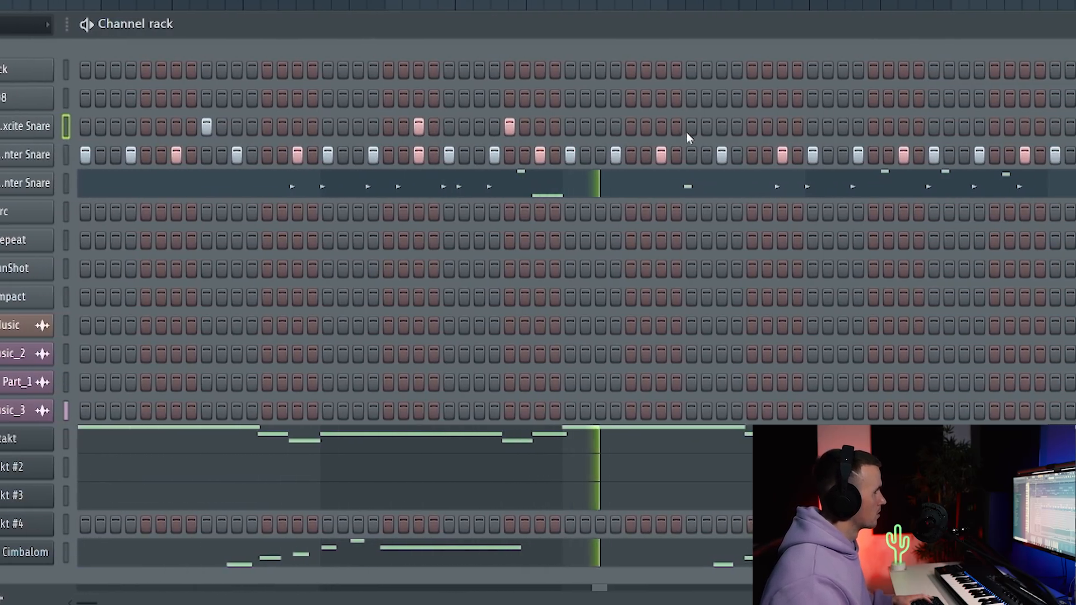
click(689, 130)
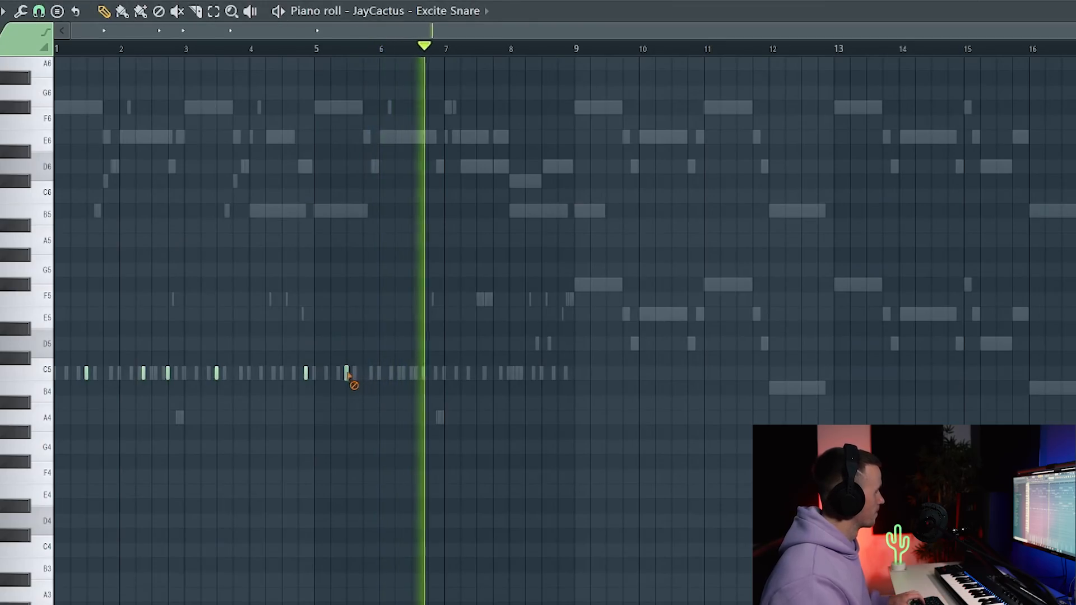
- Remove the stray bar 5 Excite Snare hit, then duplicate bars 1 to 4 into bars 5 to 8 with extra hits in bar 8
right_click(347, 374)
scroll(314, 229, up, 3)
drag(62, 49, 375, 69)
key(ctrl+b)
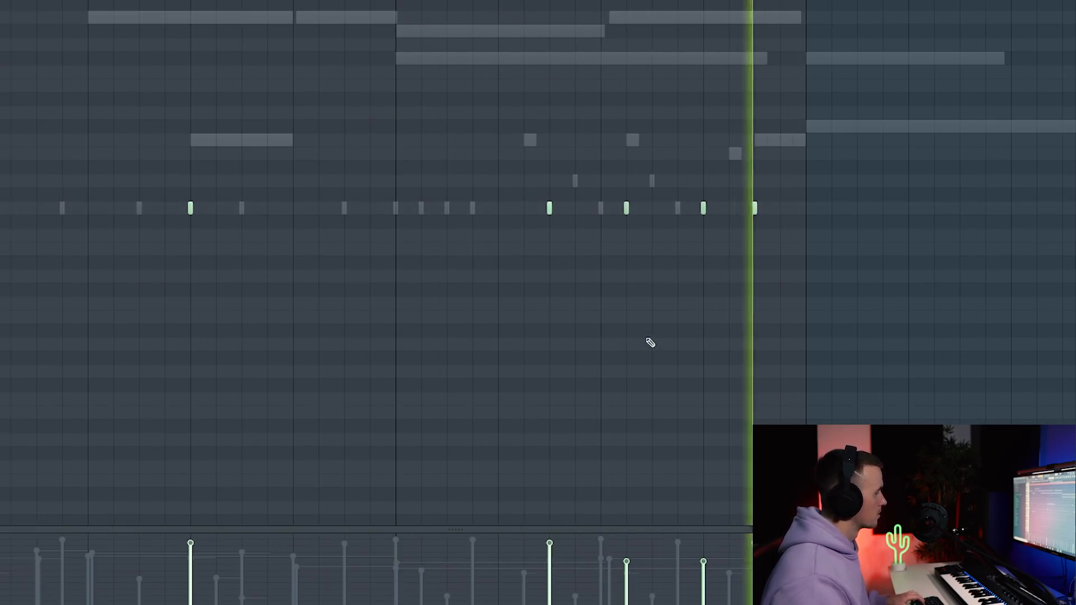
scroll(650, 343, down, 8)
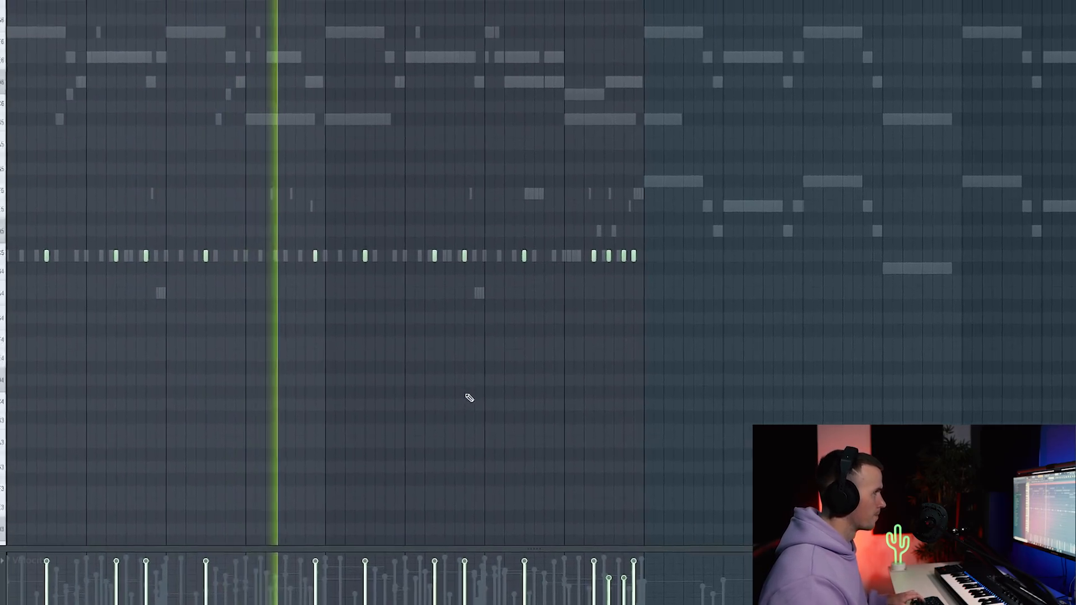
key(ctrl+a)
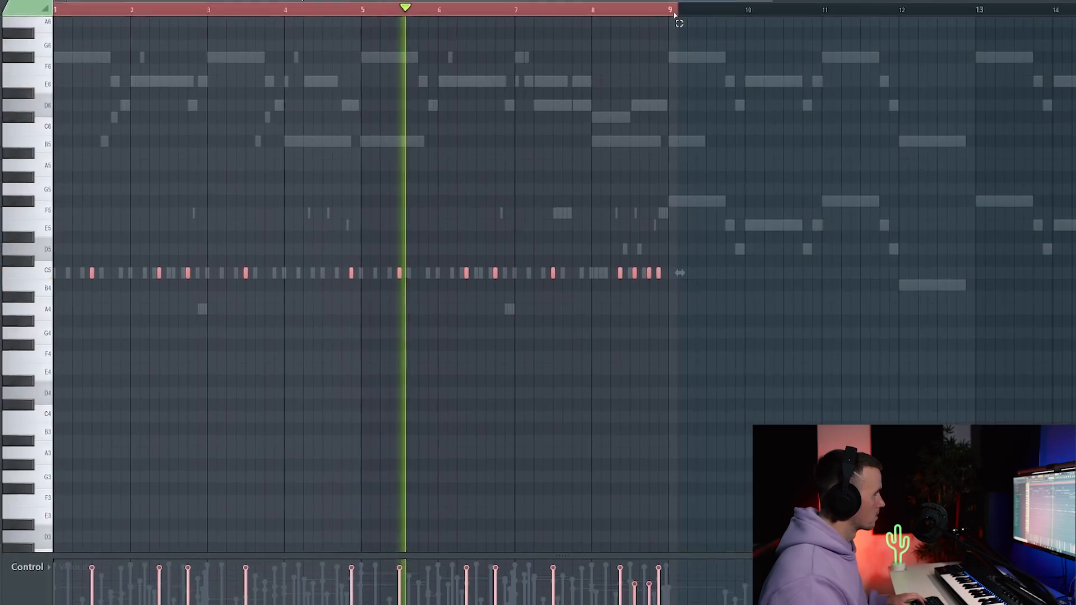
- Load the Jay Cactus - Posted 808 and draw half-bar B4 notes in bars 1 and 3, plus G5, F#5 and D5 notes ending bar 2
ctrl+click(489, 128)
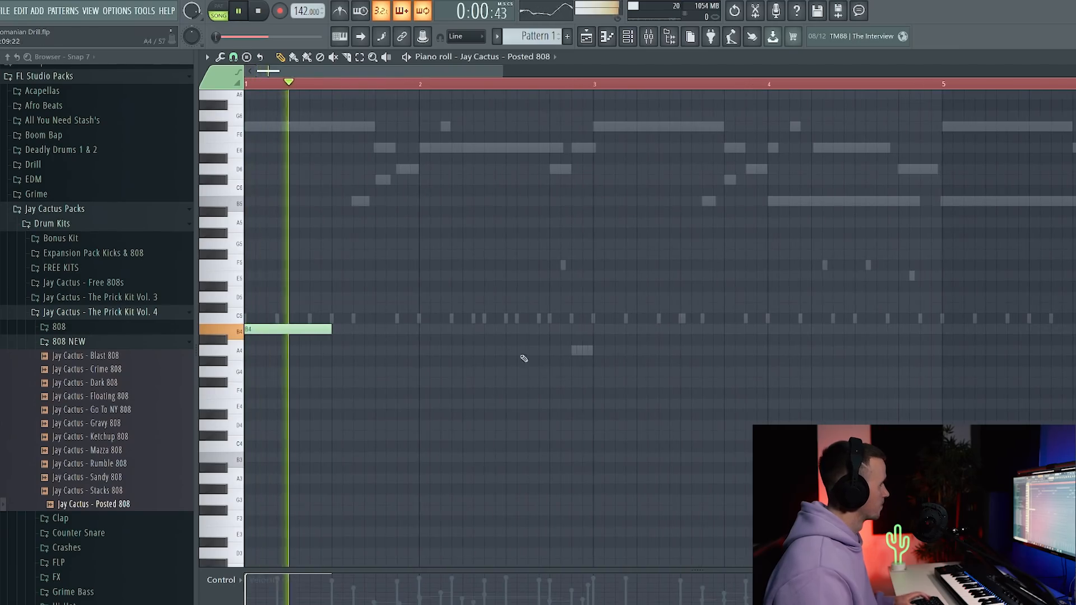
ctrl+scroll(525, 360, down, 2)
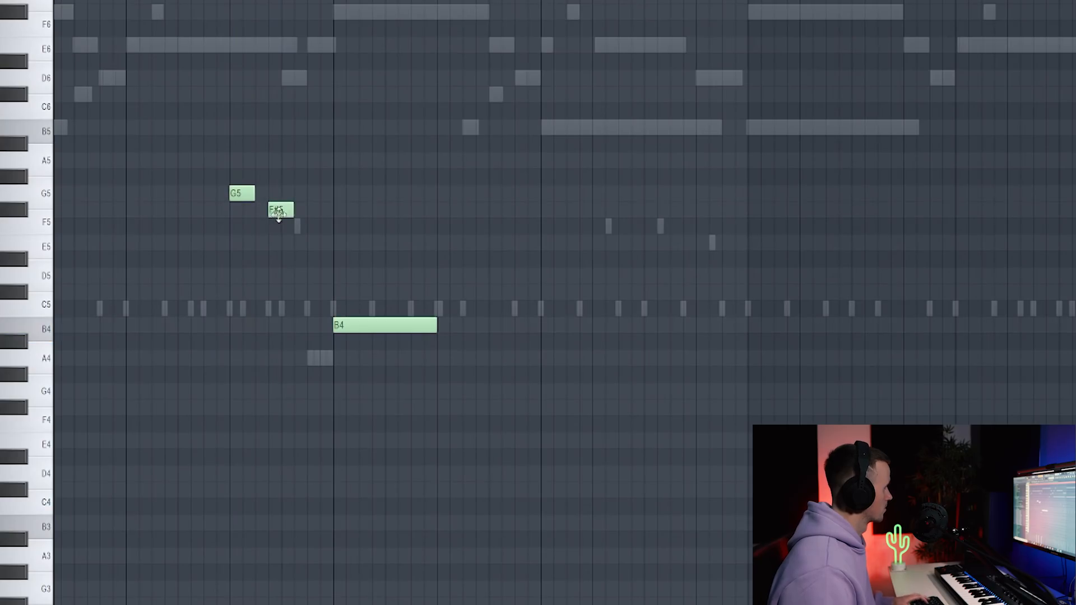
click(312, 275)
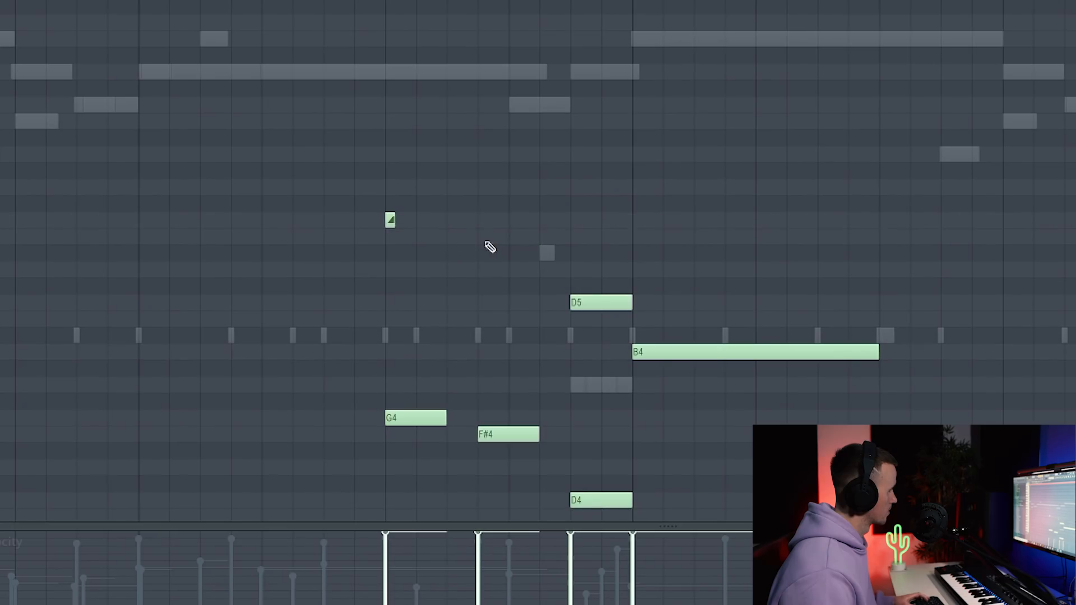
- Add short slide notes at G5, F#5 and D5 above the G4, F#4 and D4 808 notes in bar 2
click(486, 243)
right_click(575, 303)
click(575, 299)
- Draw a run of short B4 808 notes late in bar 4 with D6, C#6 and B5 slide notes, and lower the last slide
scroll(563, 272, down, 1)
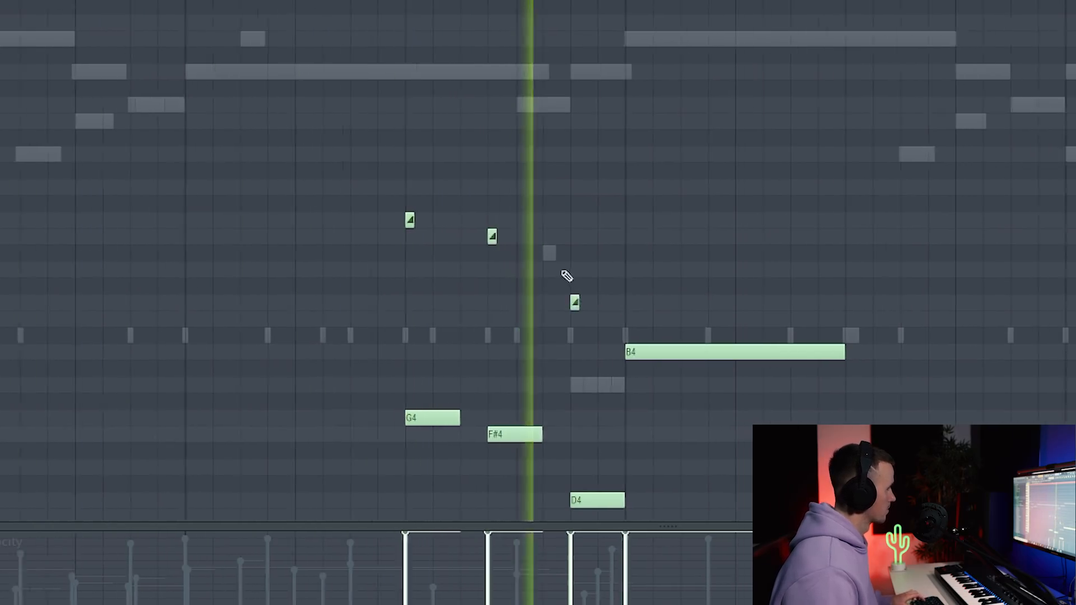
scroll(566, 276, down, 1)
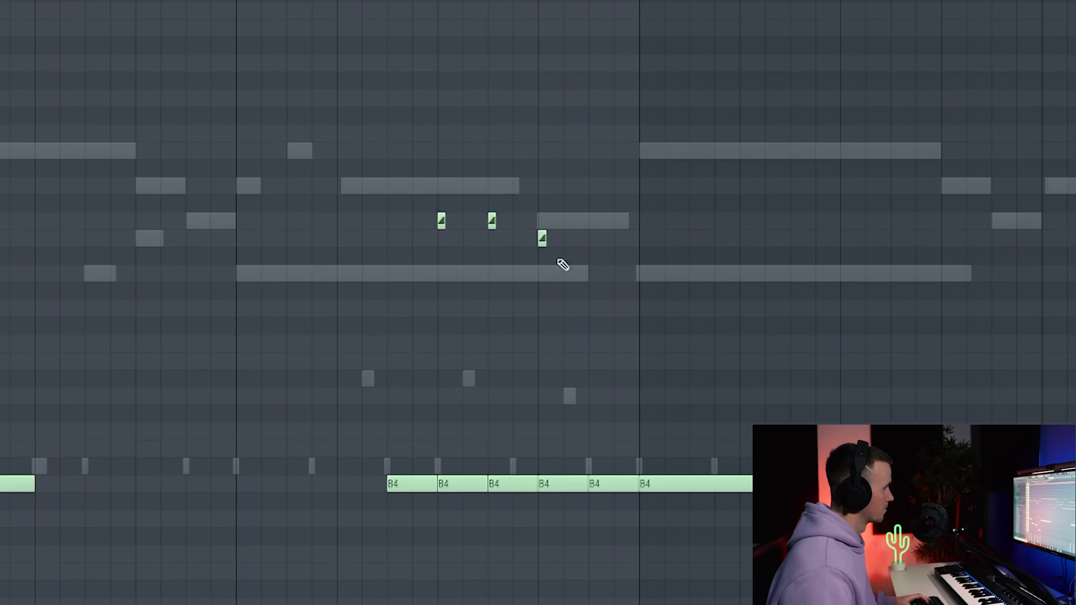
click(592, 271)
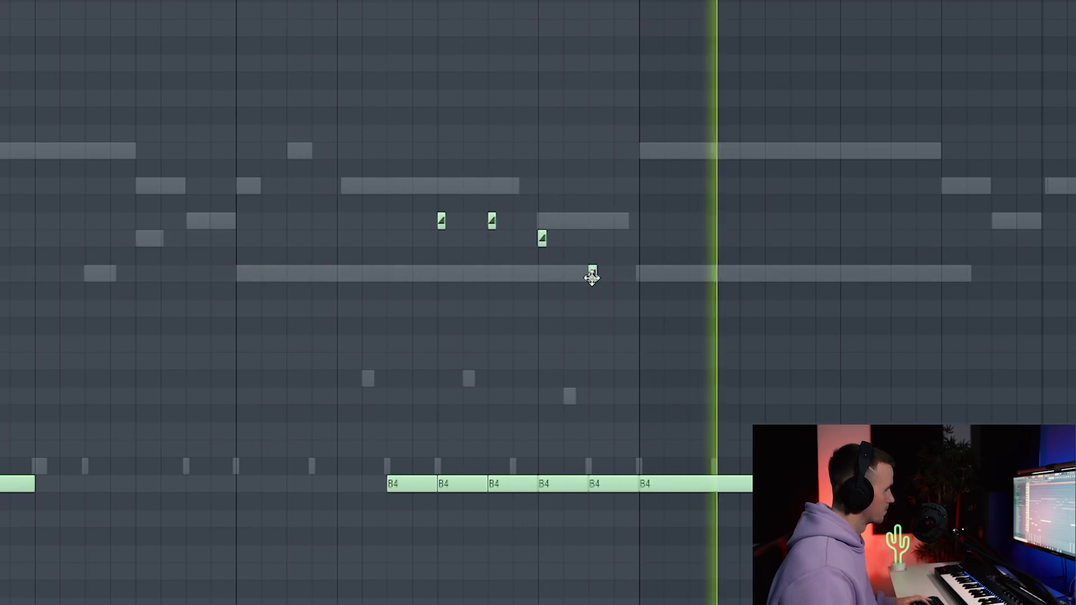
drag(589, 280, 592, 351)
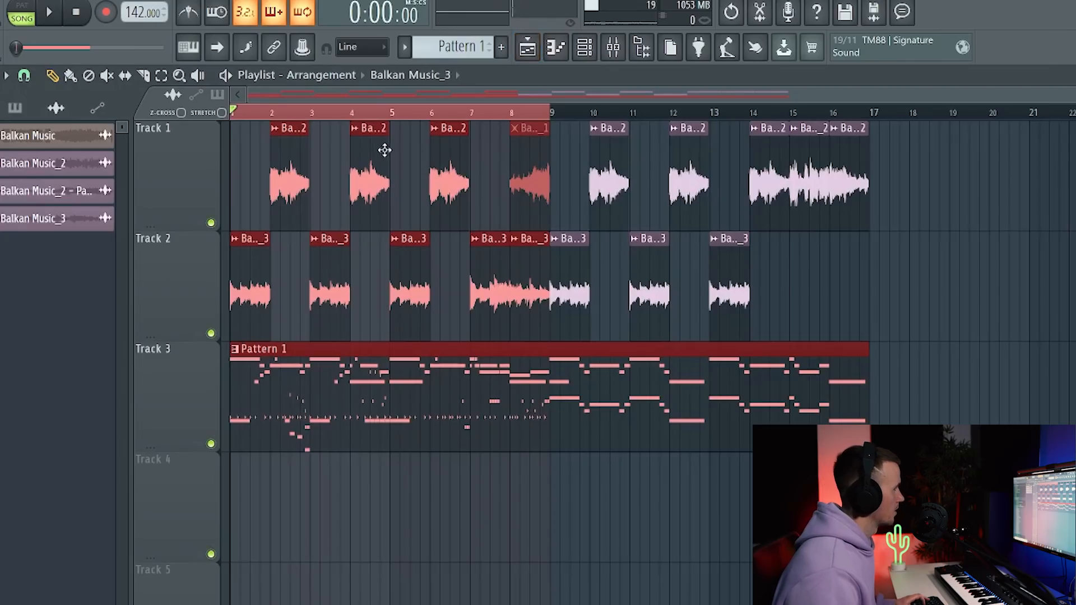
- Add a quarter-bar G4 808 note with a G5 slide in bar 6, followed by three shorter G5 notes
double_click(384, 149)
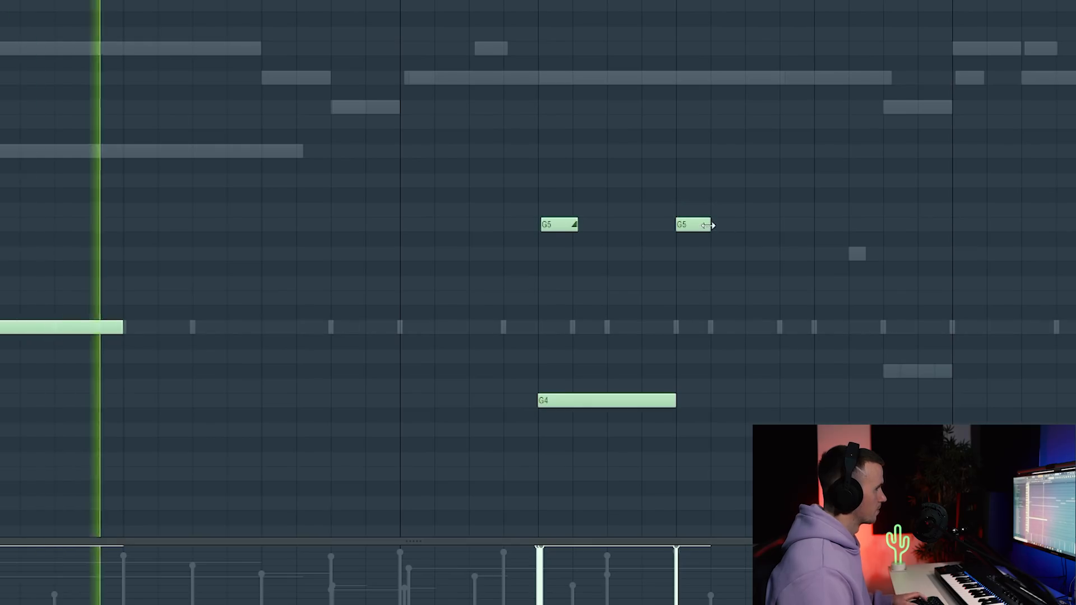
drag(711, 224, 746, 224)
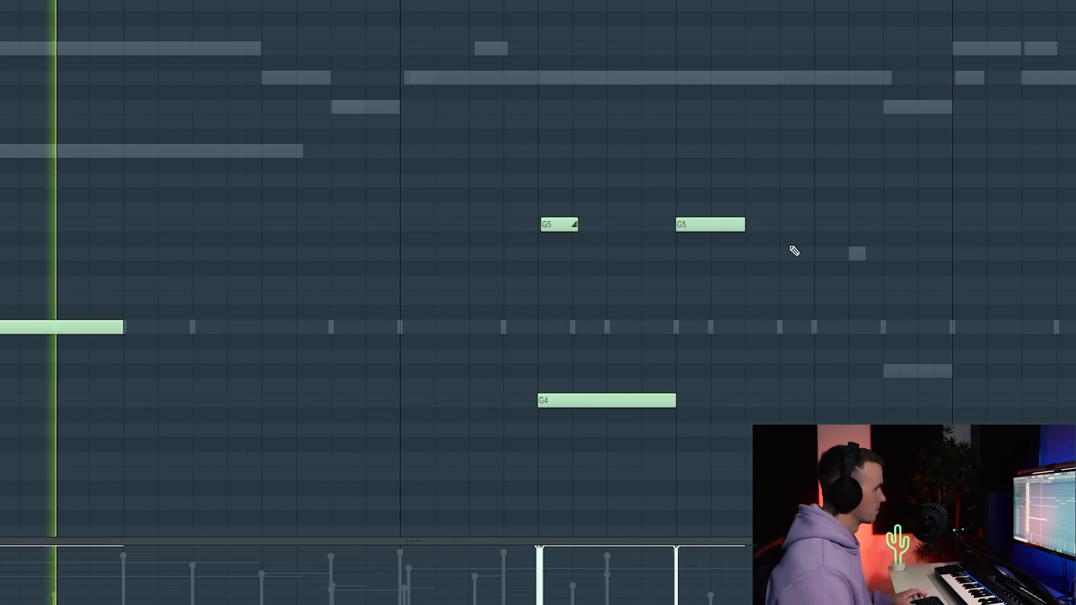
scroll(783, 242, down, 5)
click(786, 226)
scroll(832, 236, up, 1)
click(827, 231)
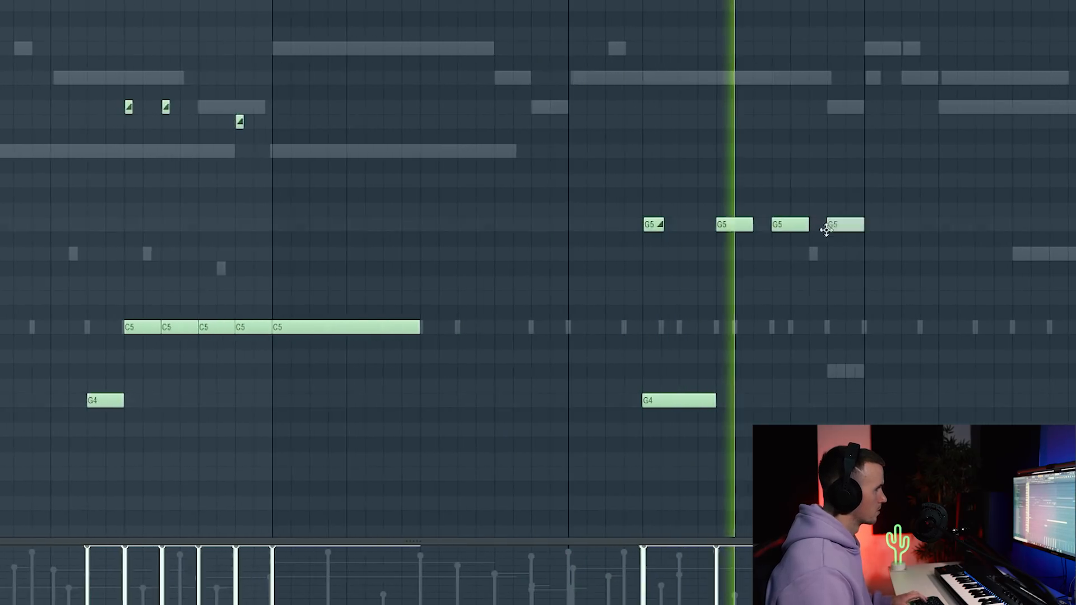
- Add C5 808 notes with slides across bars 7 and 8, tuning the first three bar 7 slides to G#5, G5 and D#5
scroll(516, 283, down, 4)
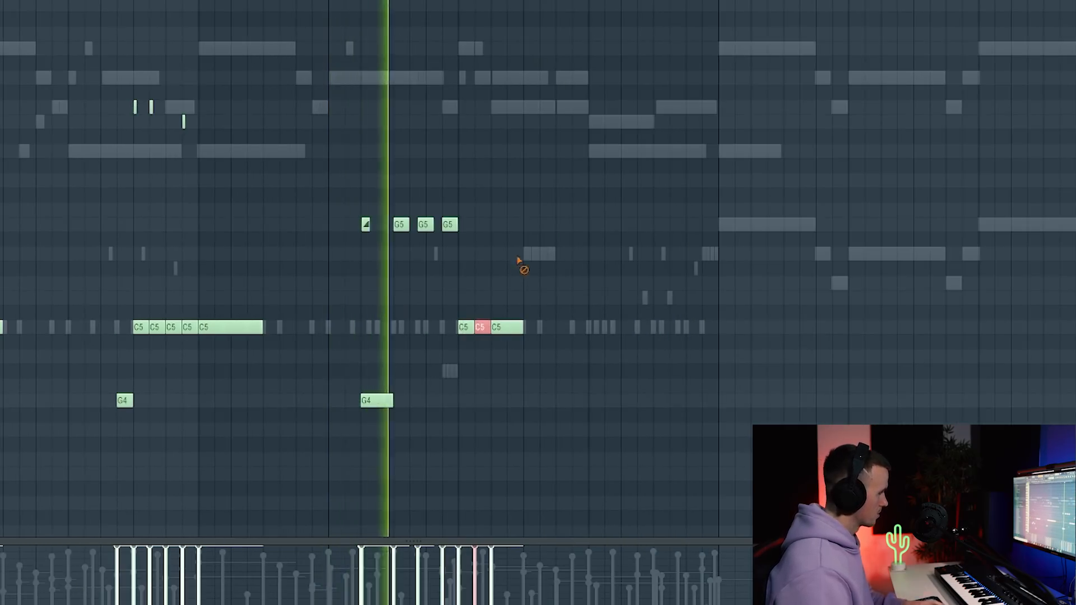
scroll(471, 281, up, 3)
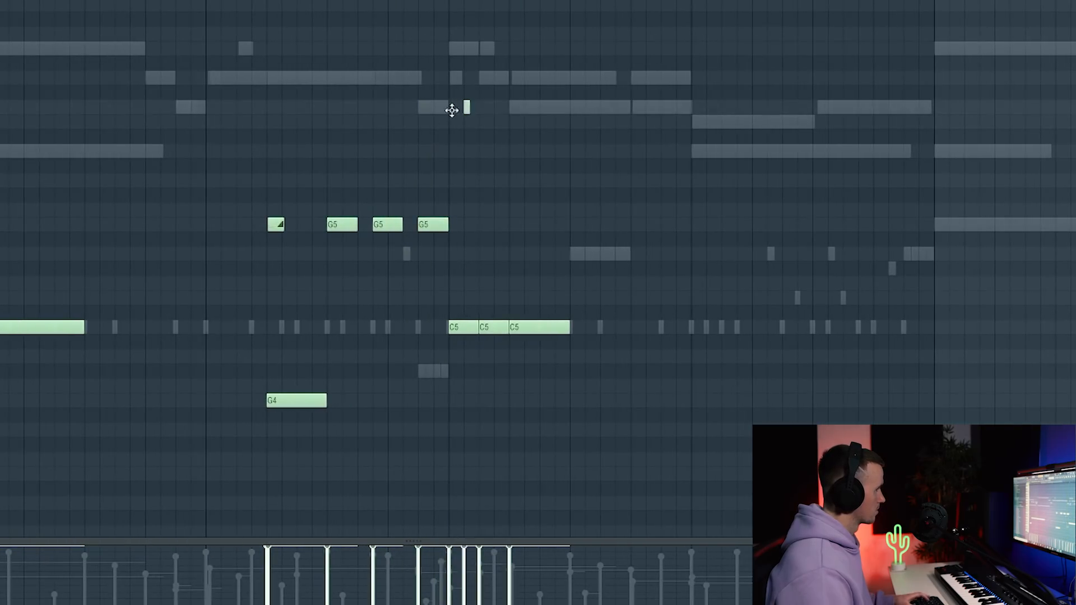
scroll(478, 136, up, 2)
click(484, 121)
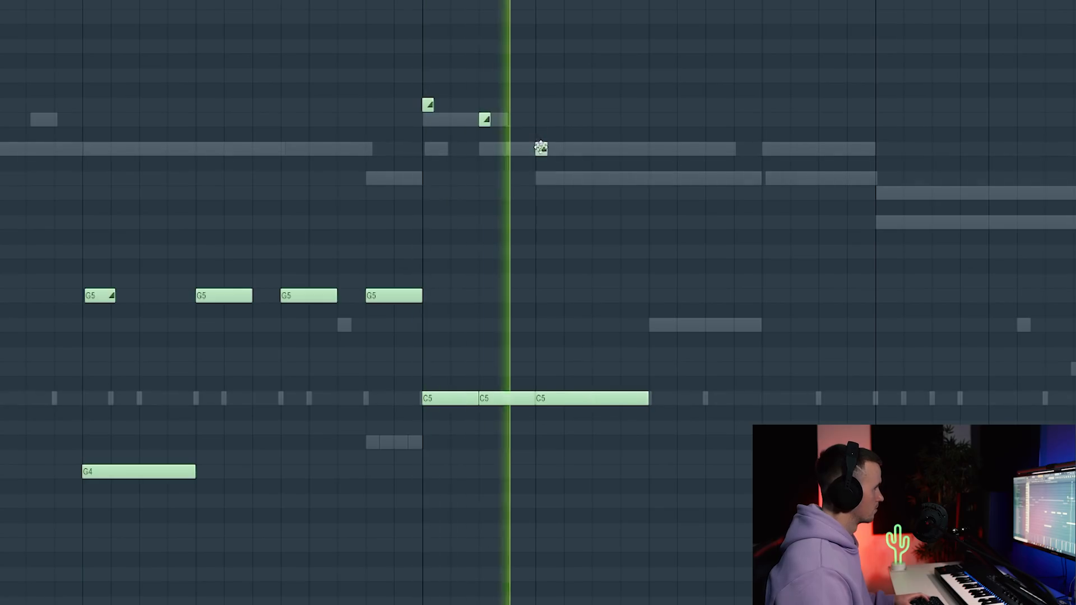
drag(538, 145, 544, 185)
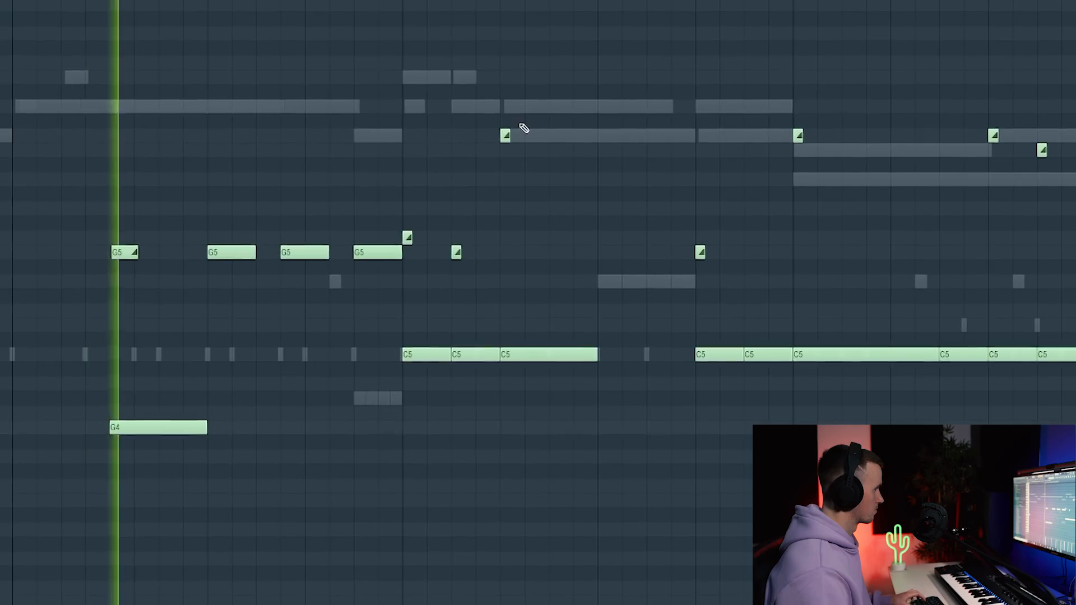
click(507, 140)
key(ctrl+Down)
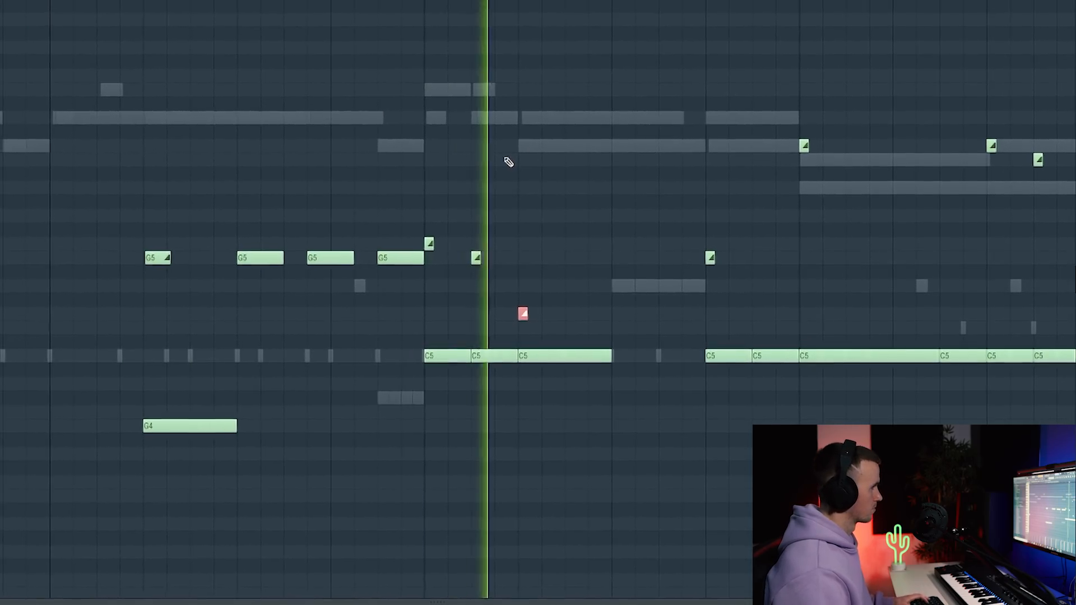
ctrl+click(519, 162)
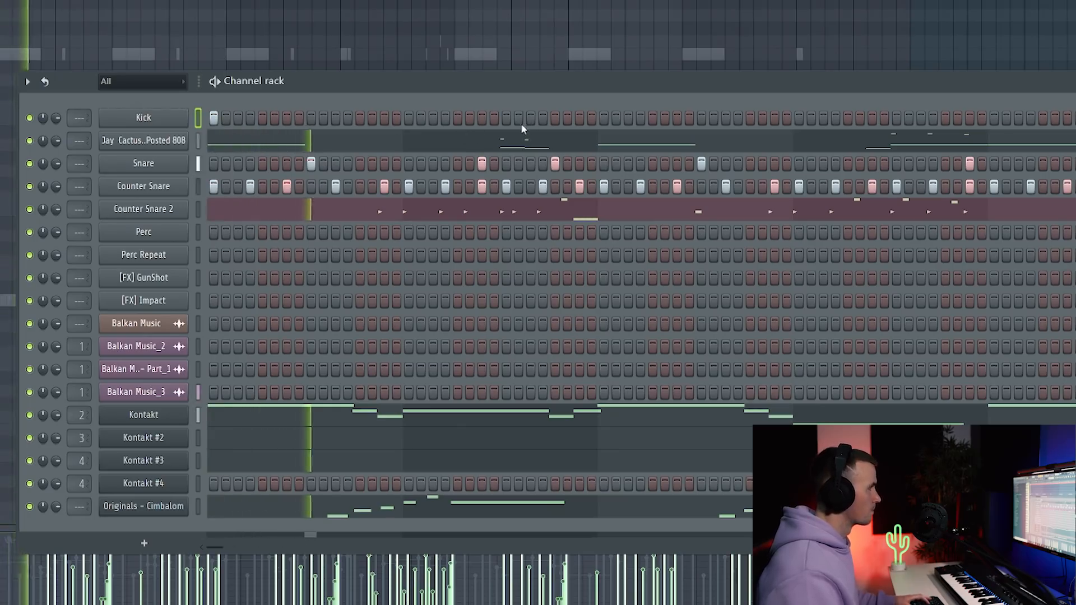
- Program the kick on steps 27 and 57, then add C5 kicks in bars 5 to 8, including mid bar 6 and the starts of bars 7 and 8
click(530, 119)
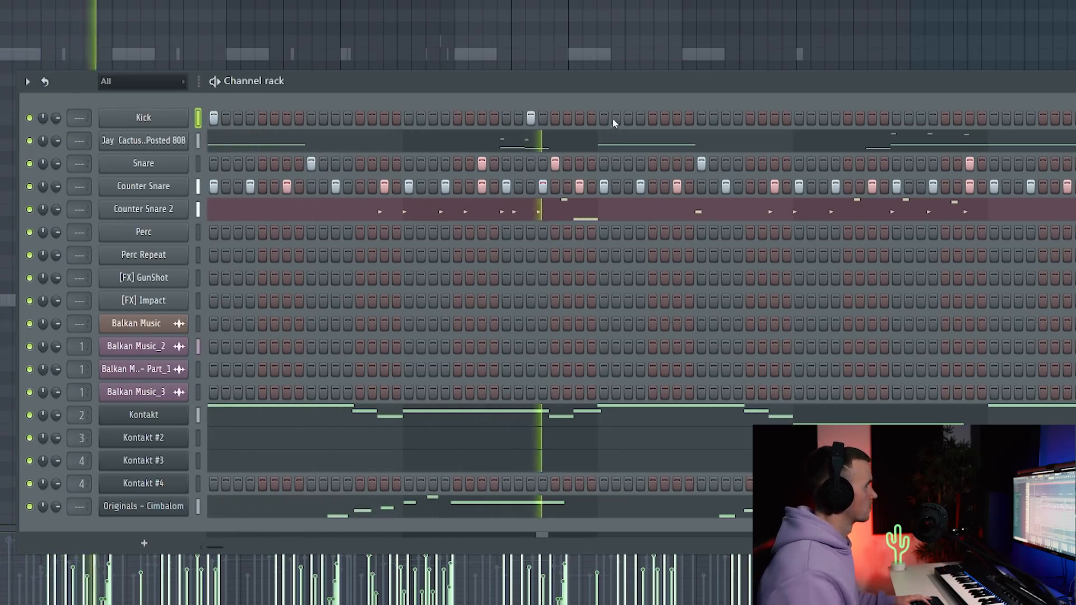
click(897, 118)
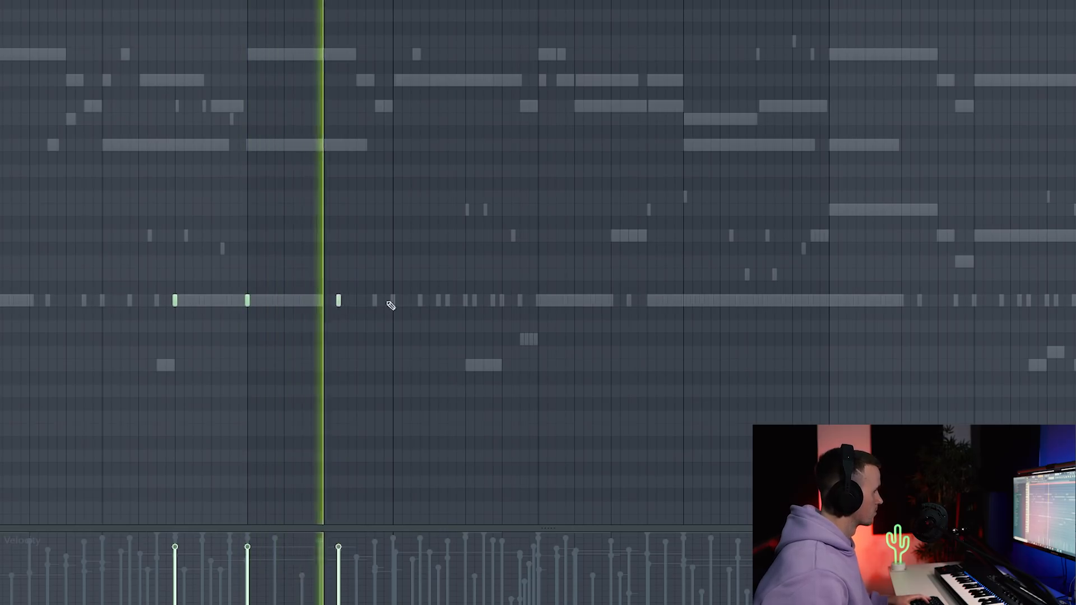
click(465, 301)
click(538, 301)
click(684, 301)
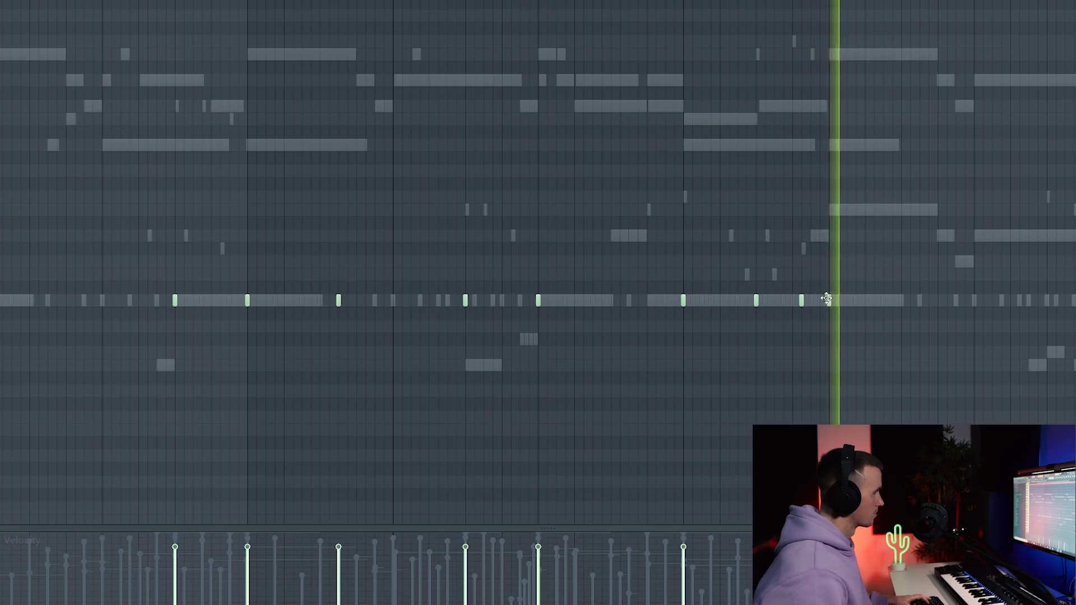
- Continue the C5 kick pattern through bars 9 to 16, moving the bar 10 hit to late in the bar
scroll(730, 241, down, 4)
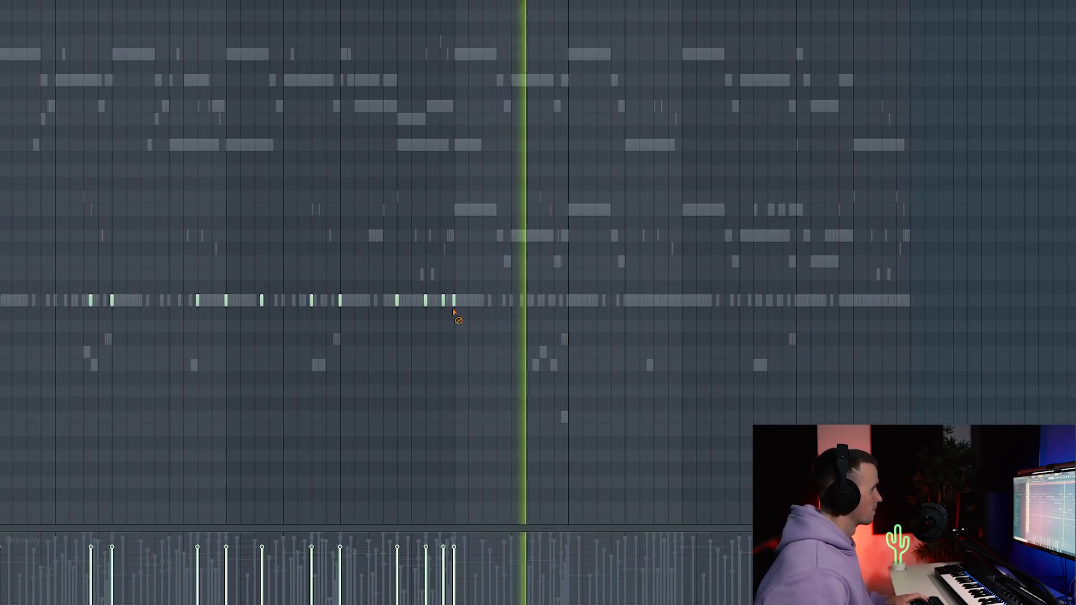
scroll(654, 303, up, 4)
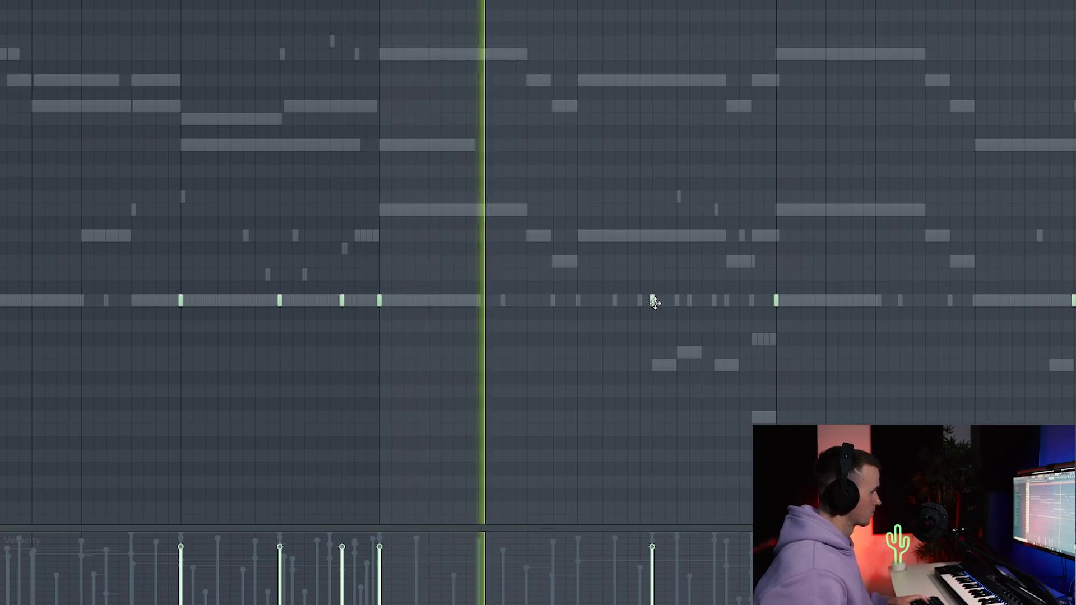
drag(654, 303, 717, 304)
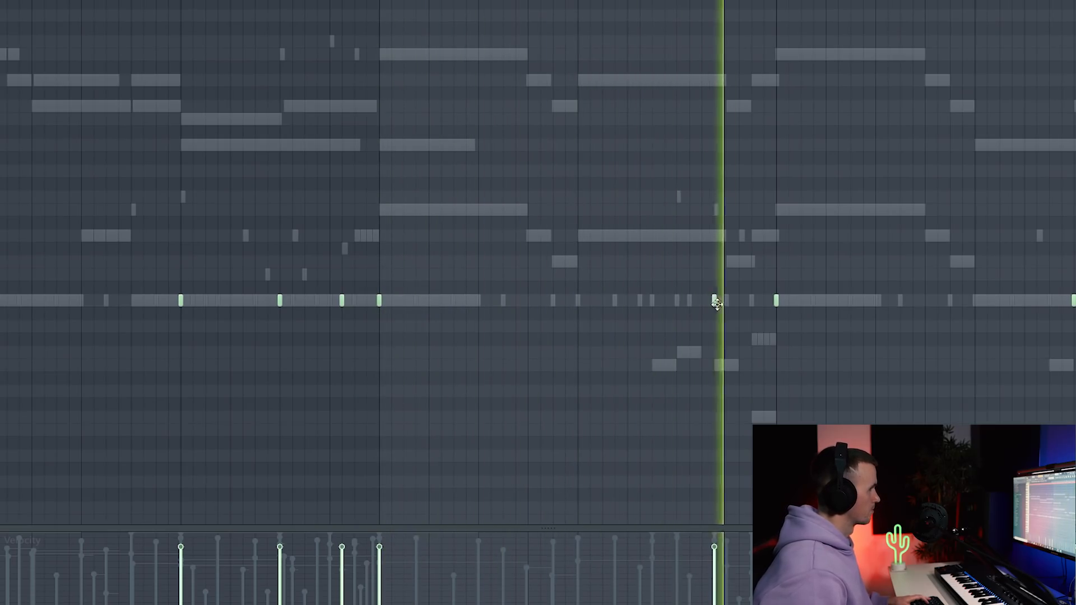
scroll(776, 247, down, 5)
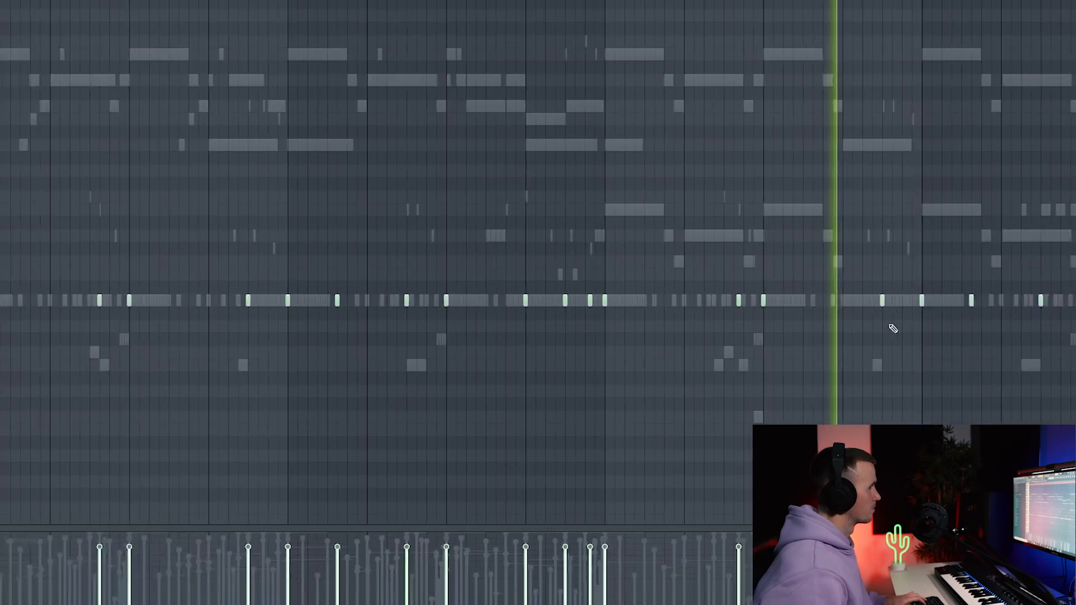
scroll(894, 337, up, 2)
scroll(890, 337, down, 2)
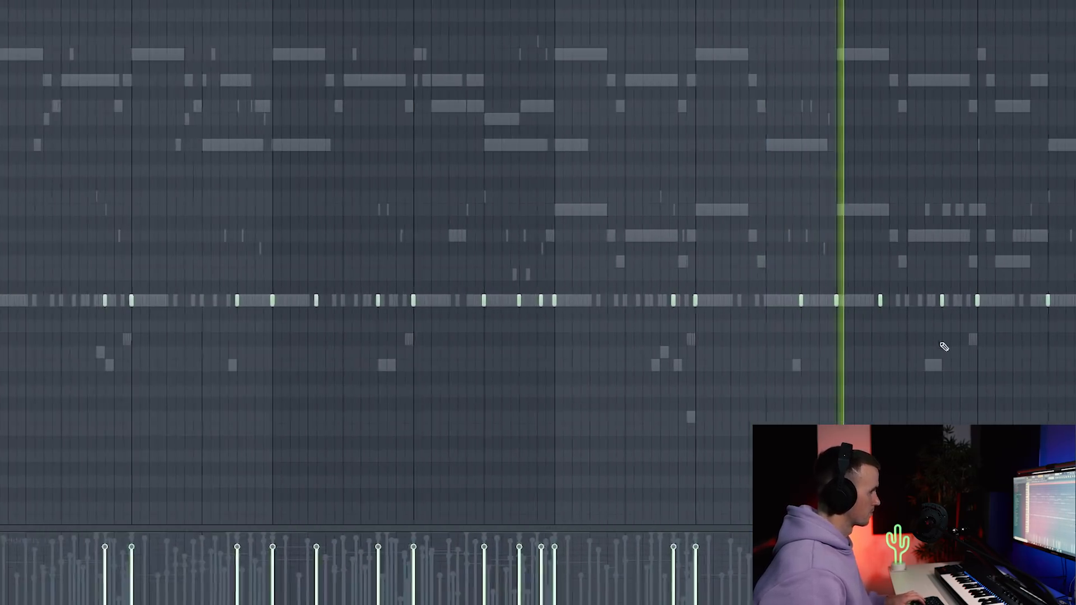
scroll(1048, 351, up, 3)
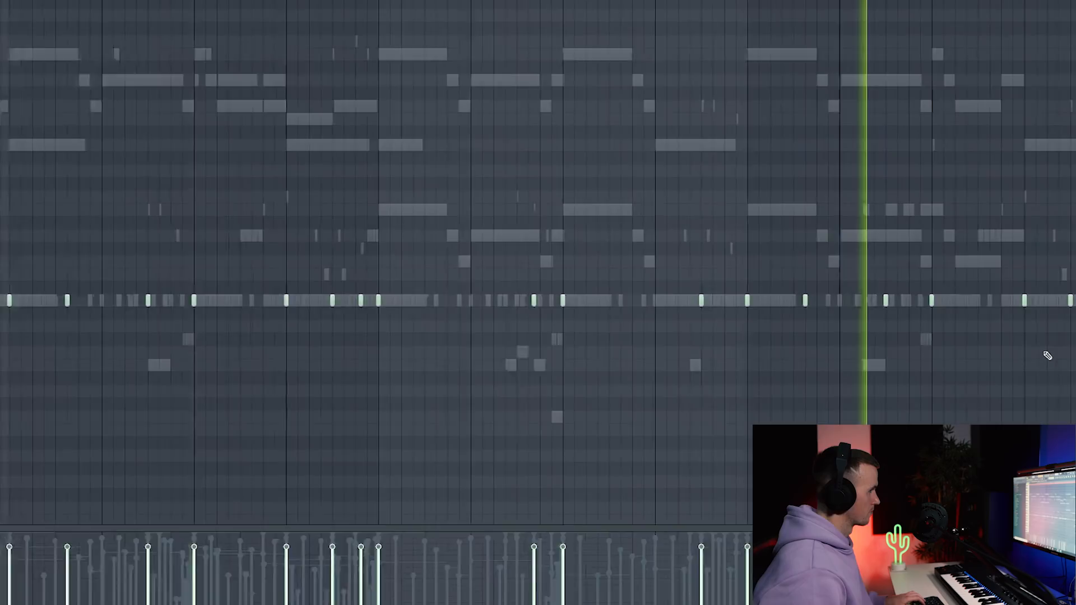
scroll(1048, 355, down, 3)
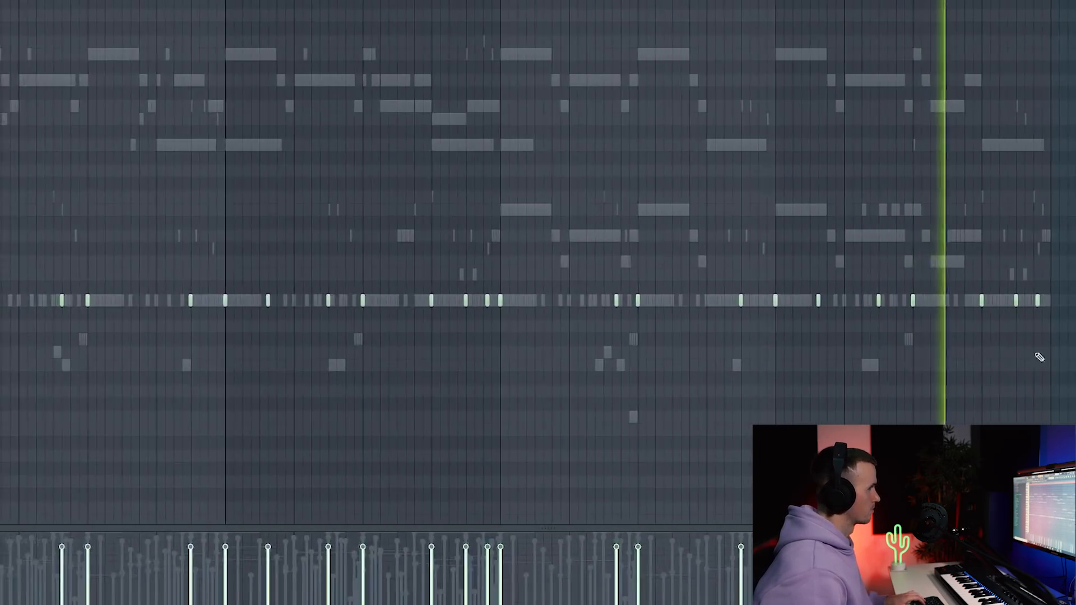
- Place a single C5 hit halfway through bar 7 on the next empty channel
scroll(1048, 356, up, 2)
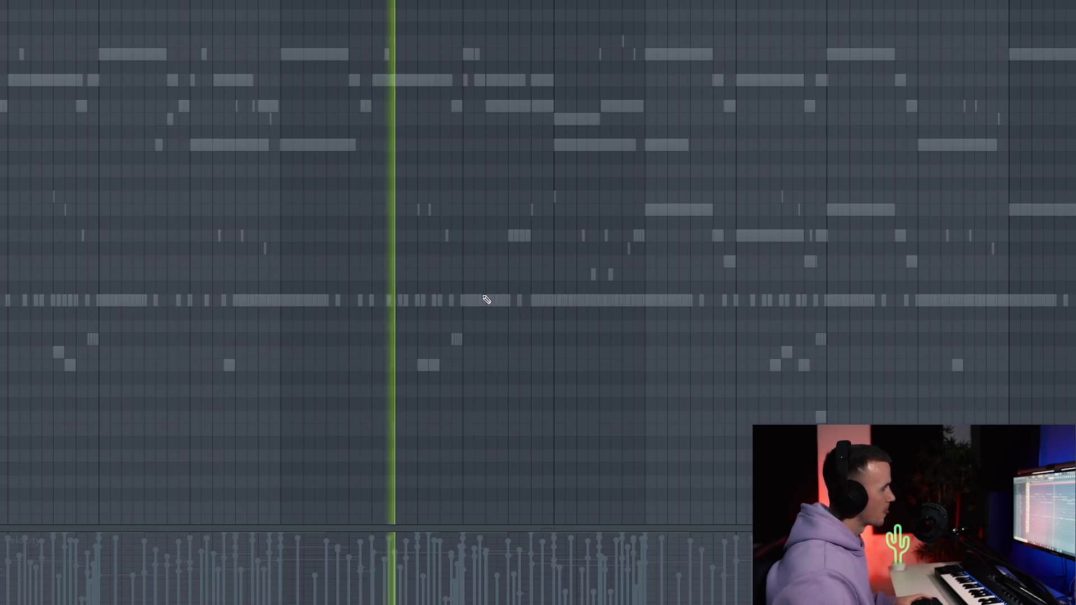
scroll(507, 316, up, 3)
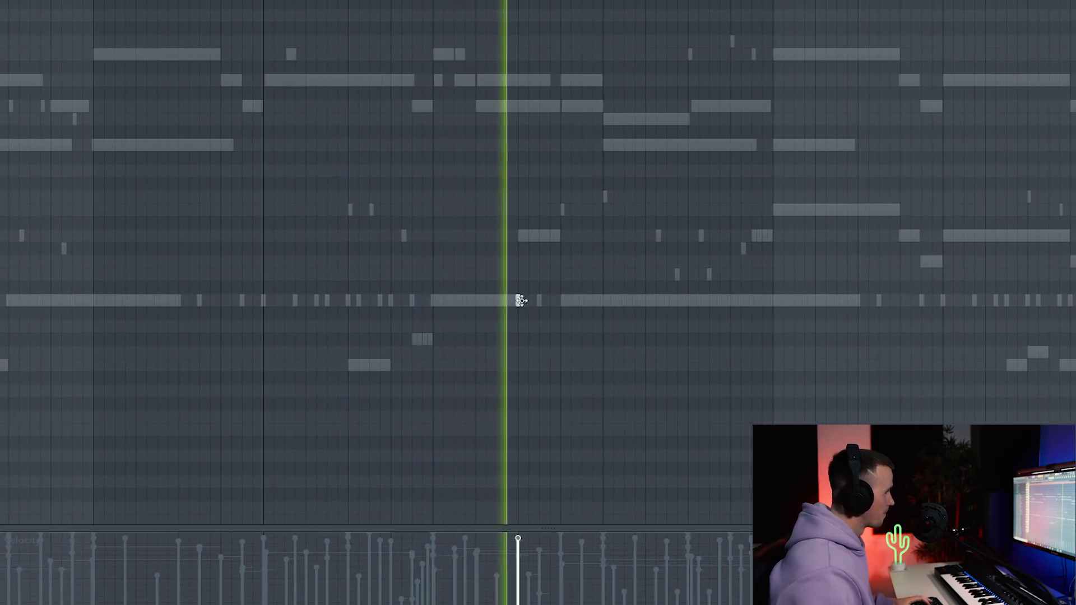
scroll(526, 311, down, 2)
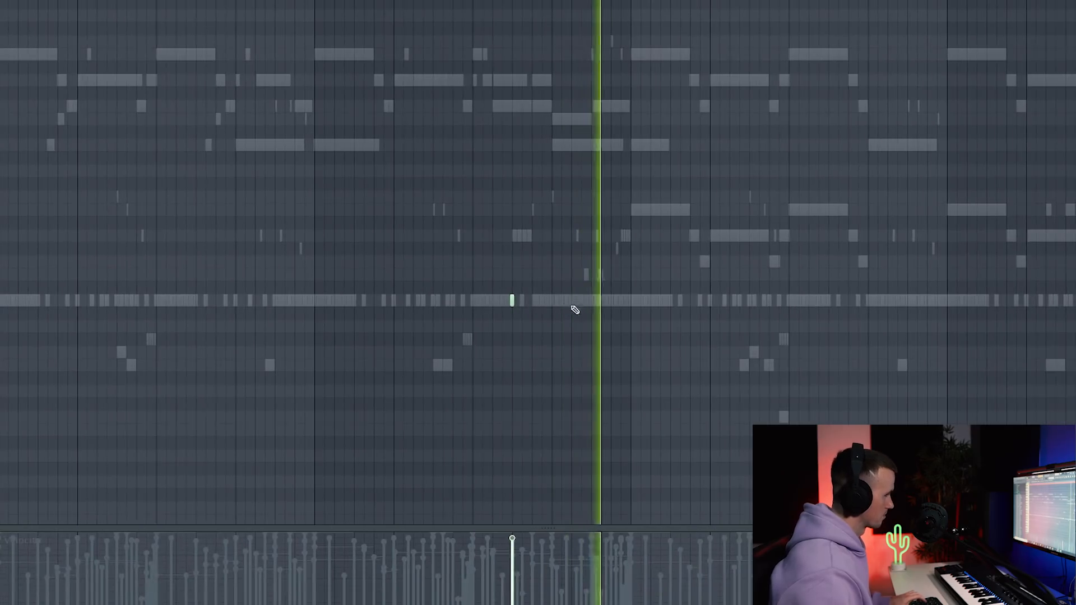
- Load the JayCactus - Ghost Breath Perc sample as a new channel directly below the Drillas Perc, with its piano roll open
scroll(575, 310, down, 2)
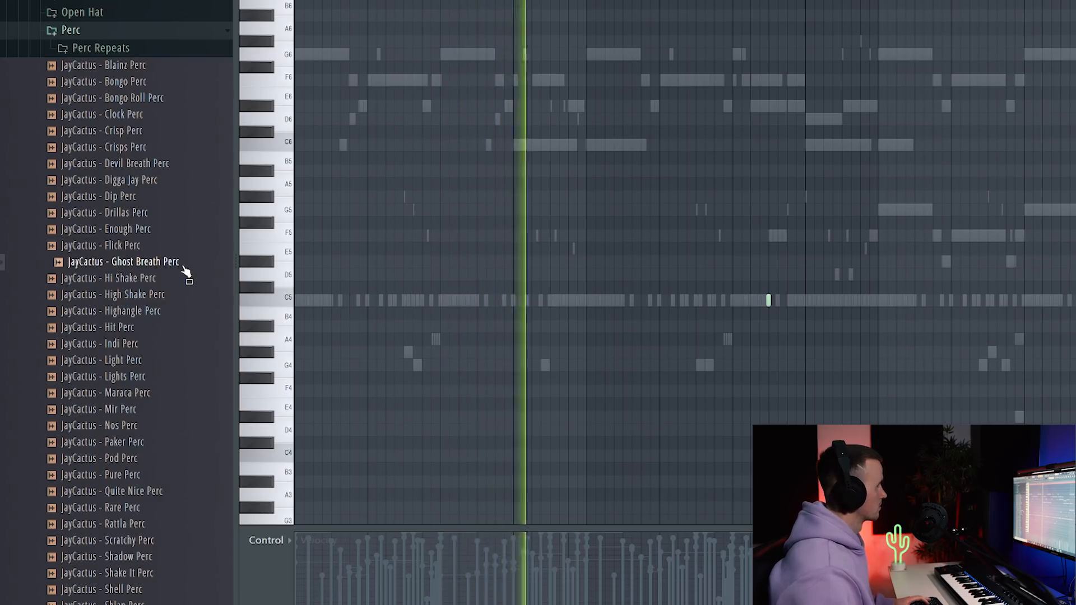
key(F6)
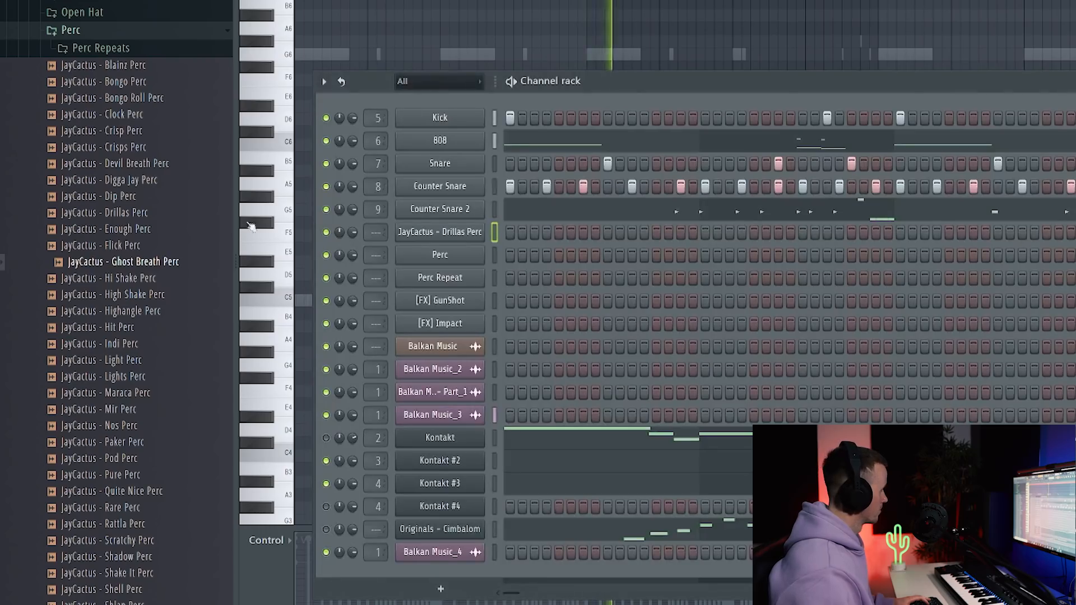
drag(166, 273, 181, 226)
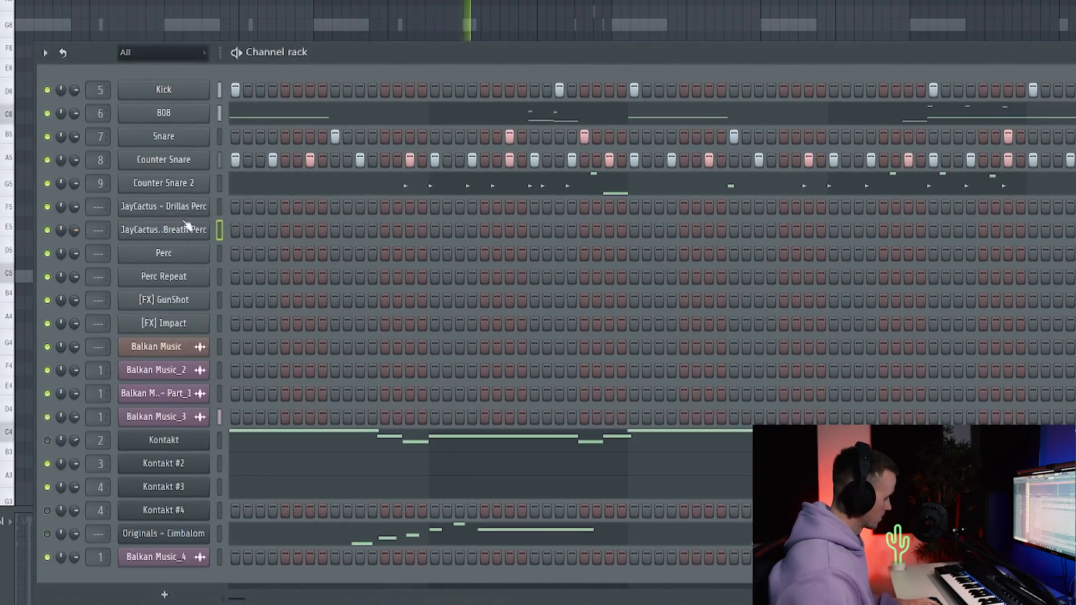
key(F6)
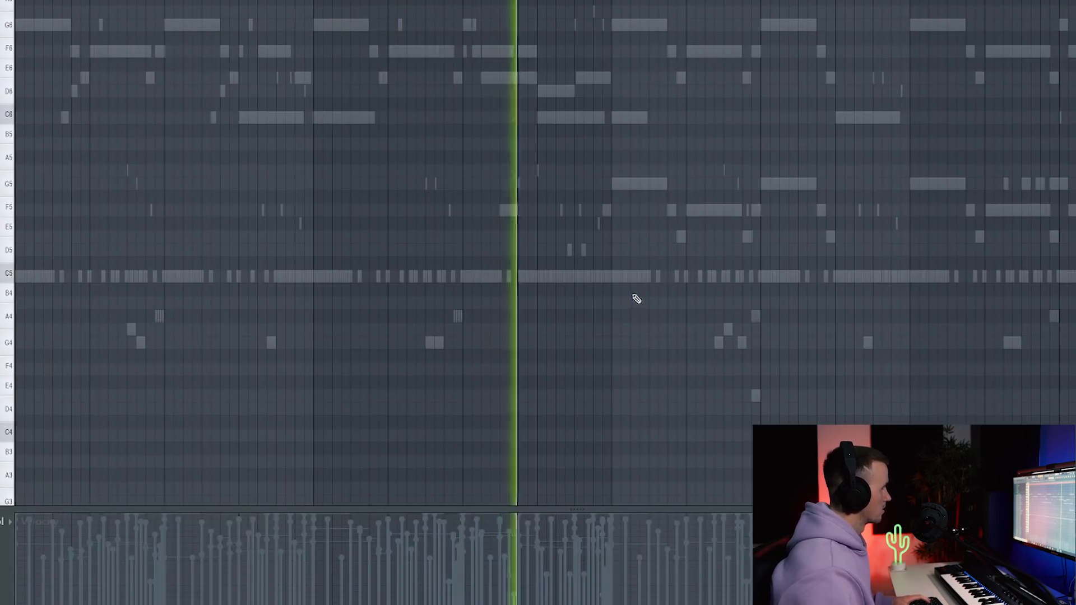
- Place C5 Ghost Breath Perc hits half a beat before bar 8 and at the start, middle and fourth beat of bar 8
scroll(630, 307, up, 1)
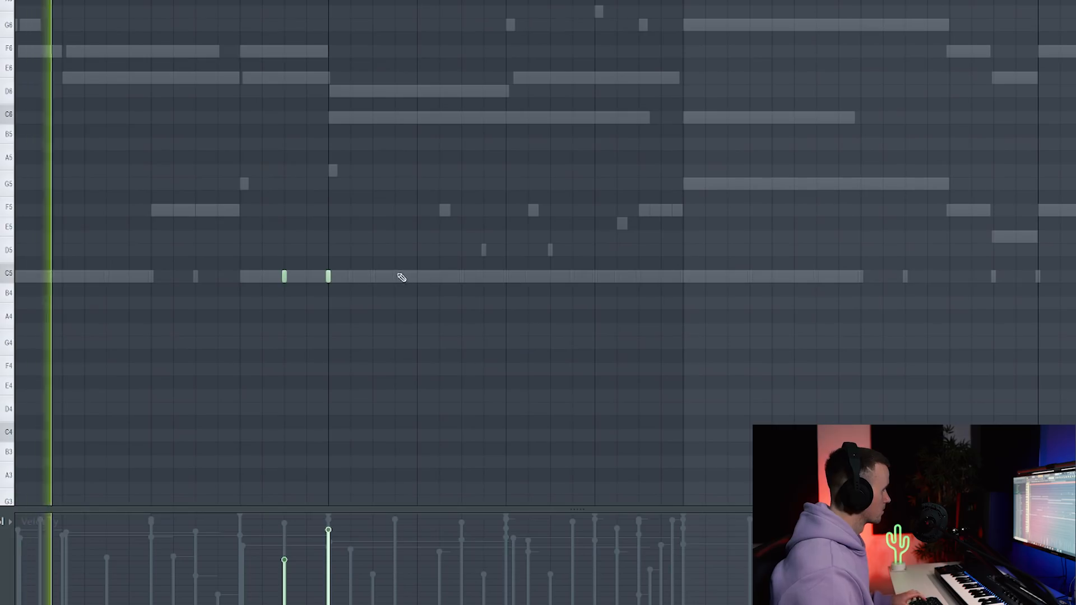
key(ctrl+a)
mouse_move(285, 276)
mouse_down()
mouse_move(486, 273)
mouse_move(466, 272)
mouse_up()
ctrl+click(507, 192)
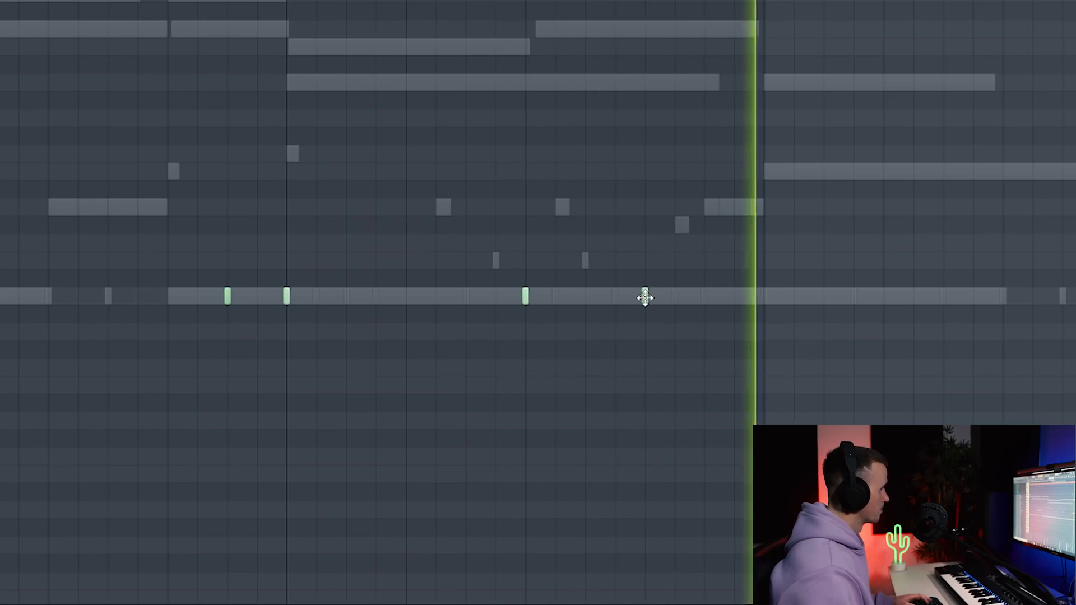
- Add C5 hits every half bar through bars 1 and 2, and pan the perc hits alternately left and right
scroll(645, 298, down, 8)
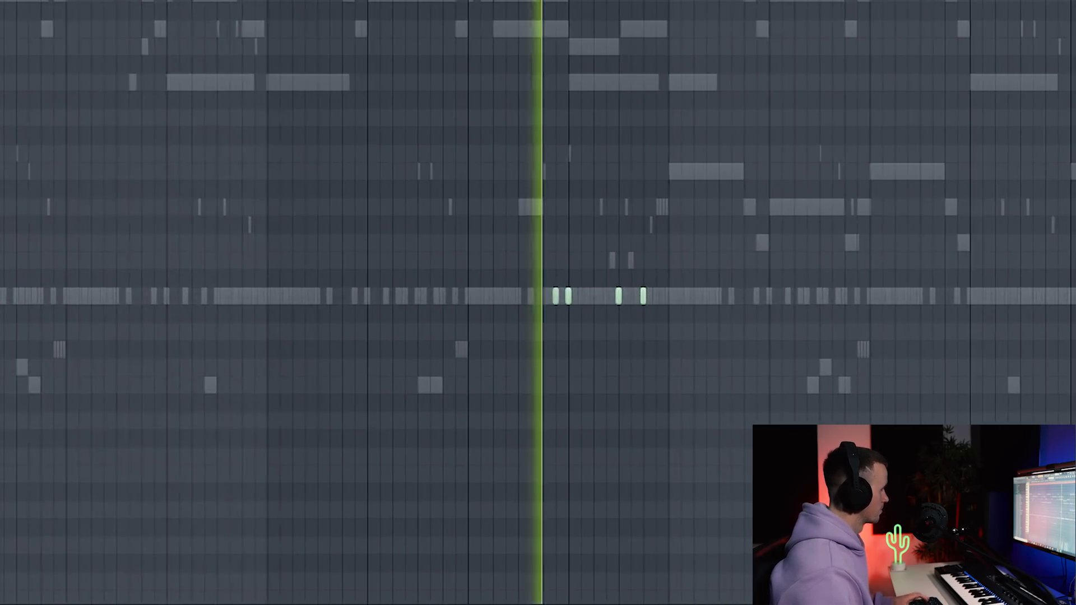
scroll(58, 280, up, 5)
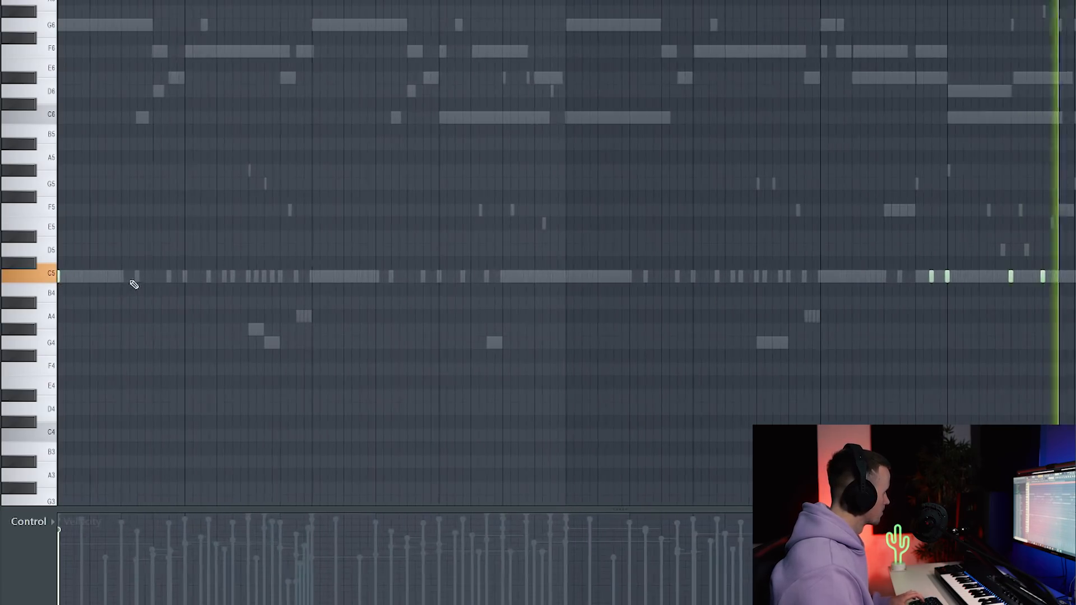
ctrl+click(184, 275)
ctrl+click(248, 276)
mouse_move(121, 533)
mouse_down()
mouse_move(193, 581)
mouse_move(260, 596)
mouse_up()
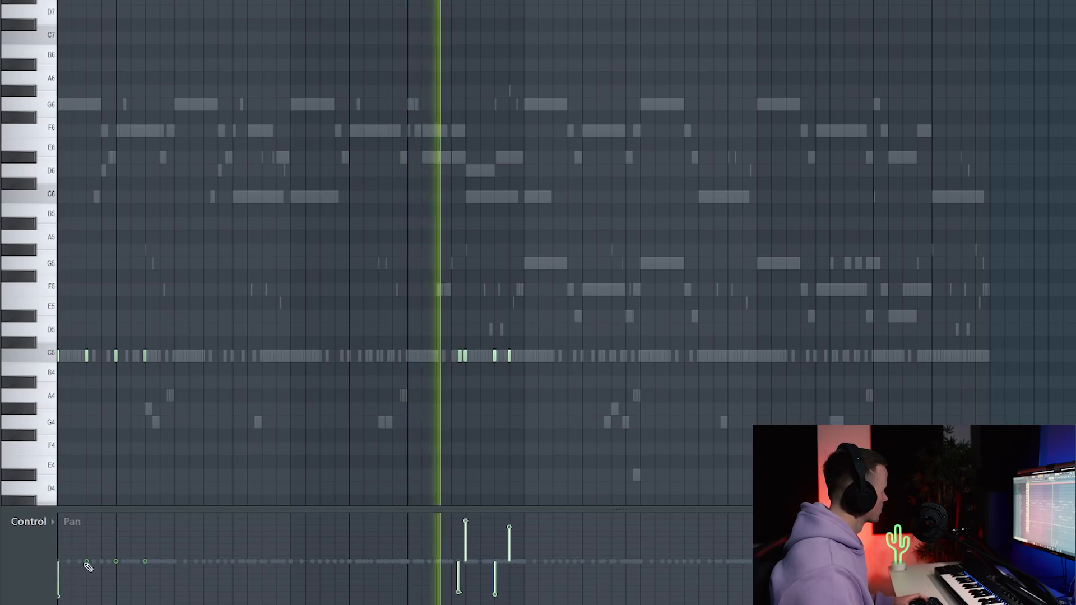
drag(84, 561, 87, 533)
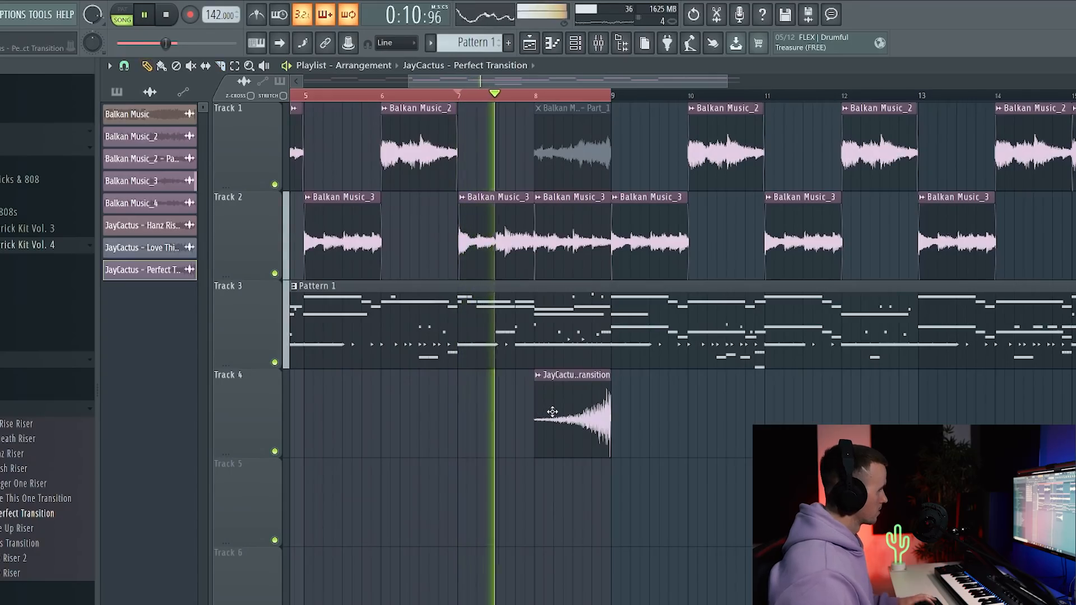
- Set the declicking mode of the JayCactus - Perfect Transition audio clip on Track 4 to Generic (bleeding)
double_click(552, 412)
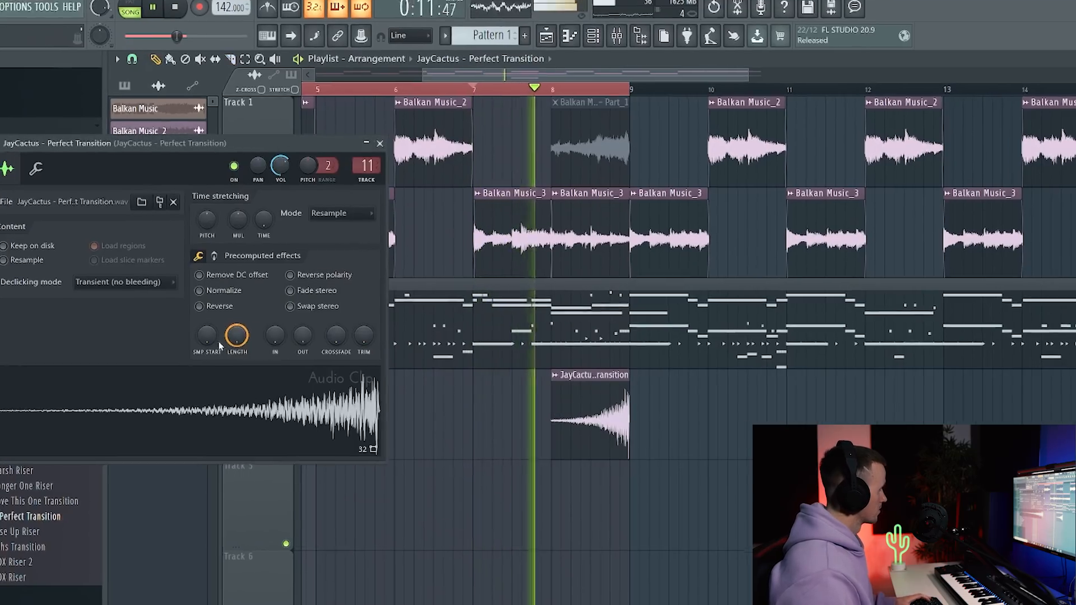
click(126, 284)
click(112, 335)
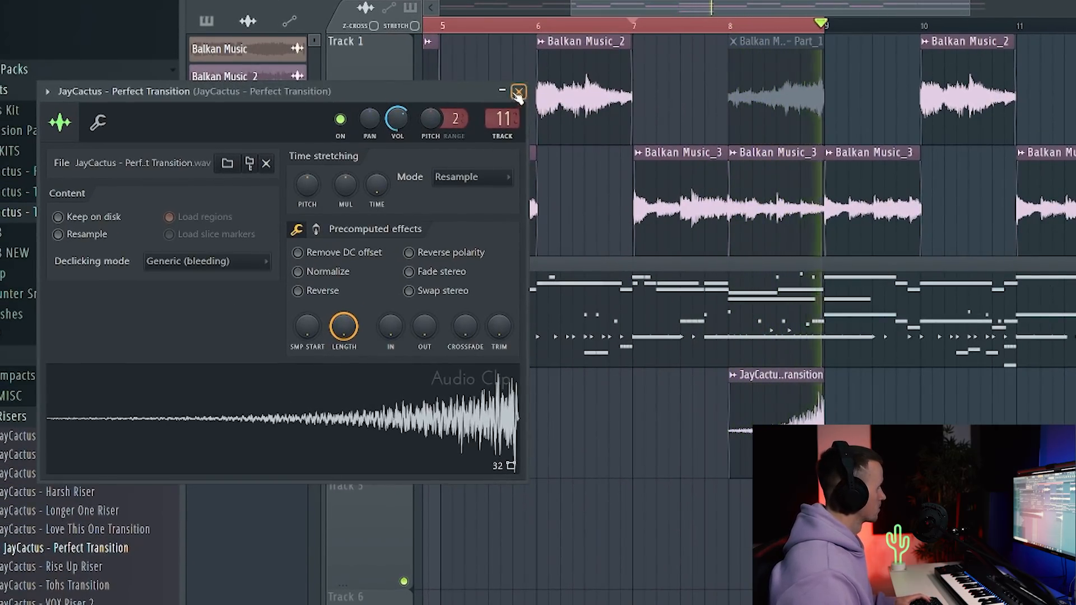
click(519, 93)
scroll(648, 558, down, 5)
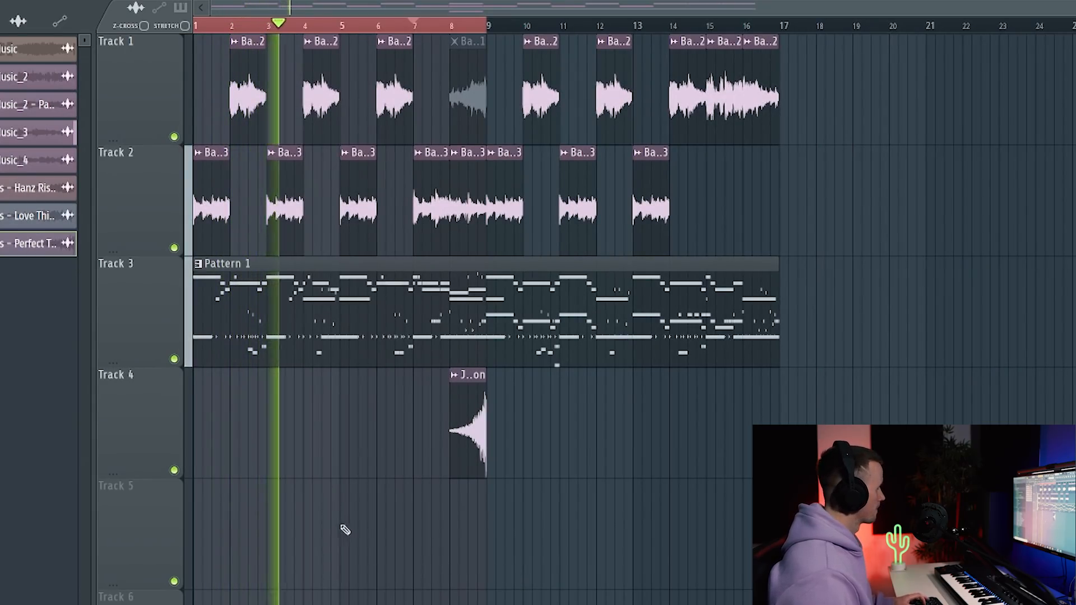
scroll(213, 473, up, 1)
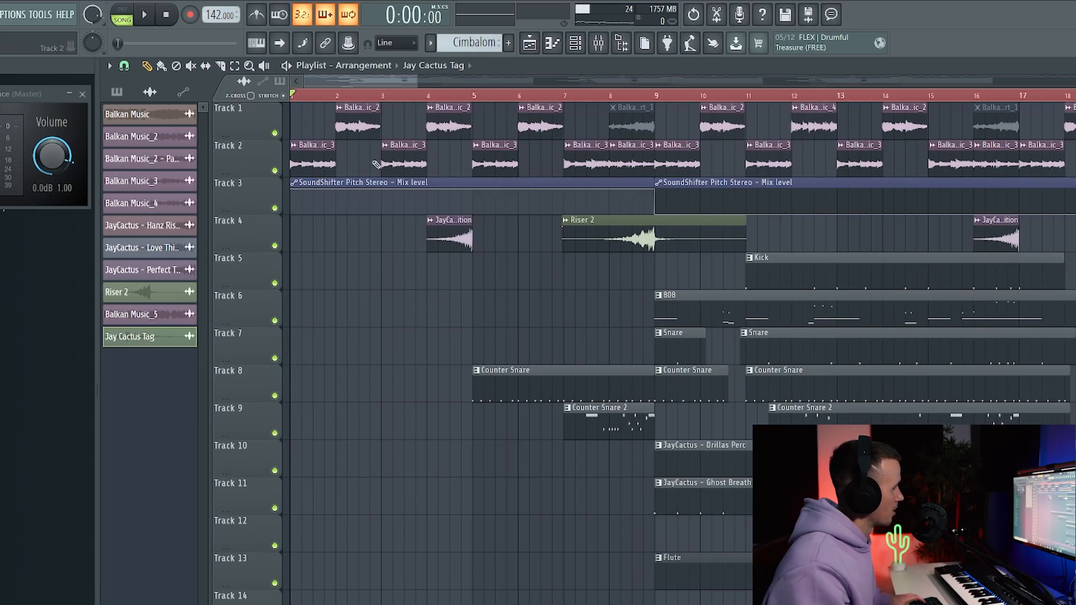
- Close the master's Fruity Balance window and check the mixer levels during playback before returning to the playlist
scroll(349, 162, down, 3)
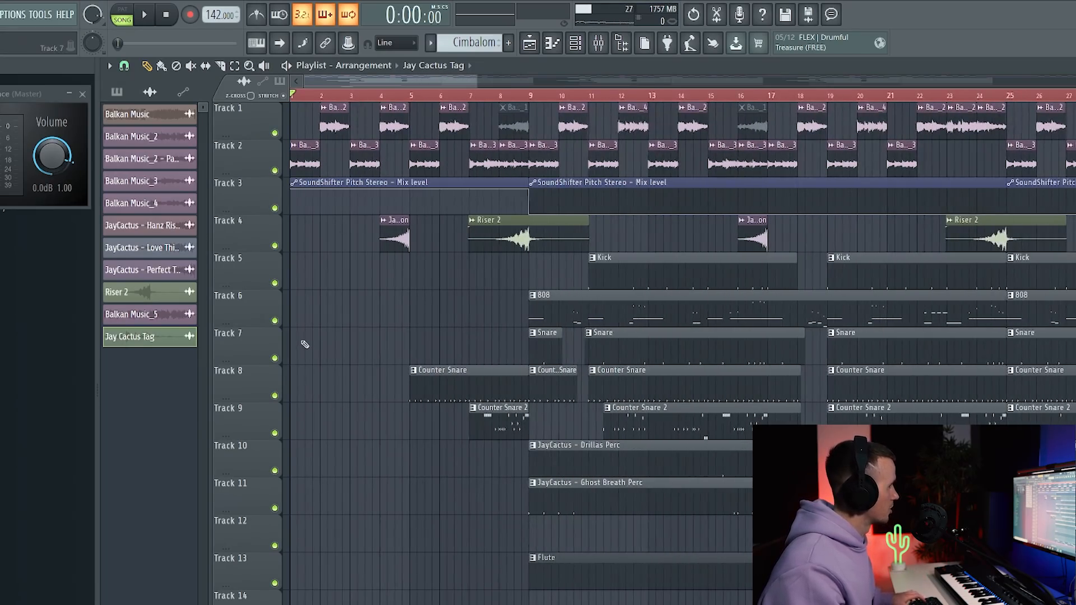
scroll(304, 344, down, 4)
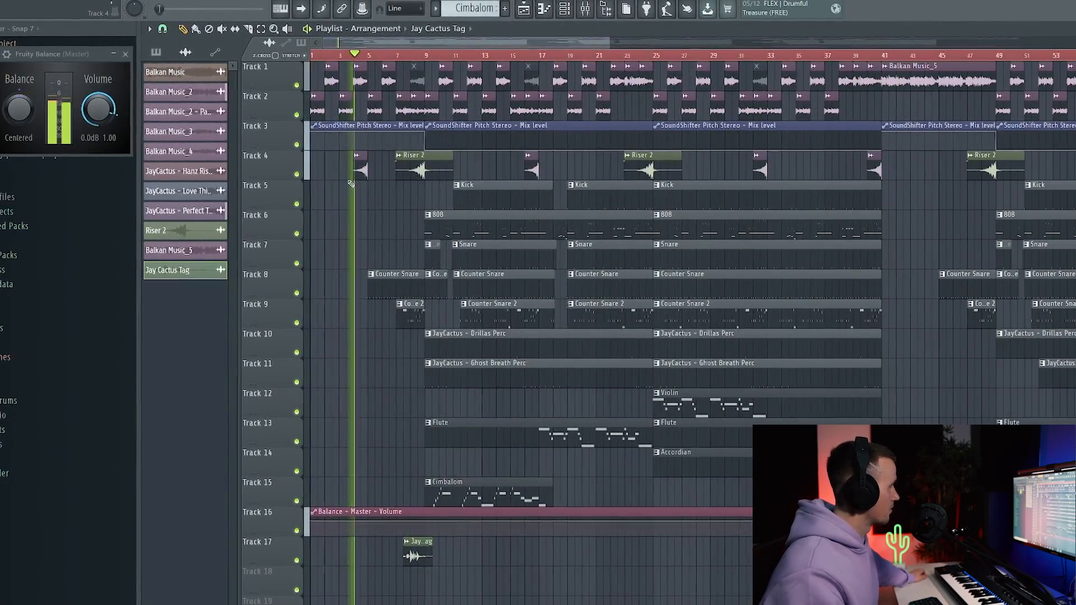
click(125, 54)
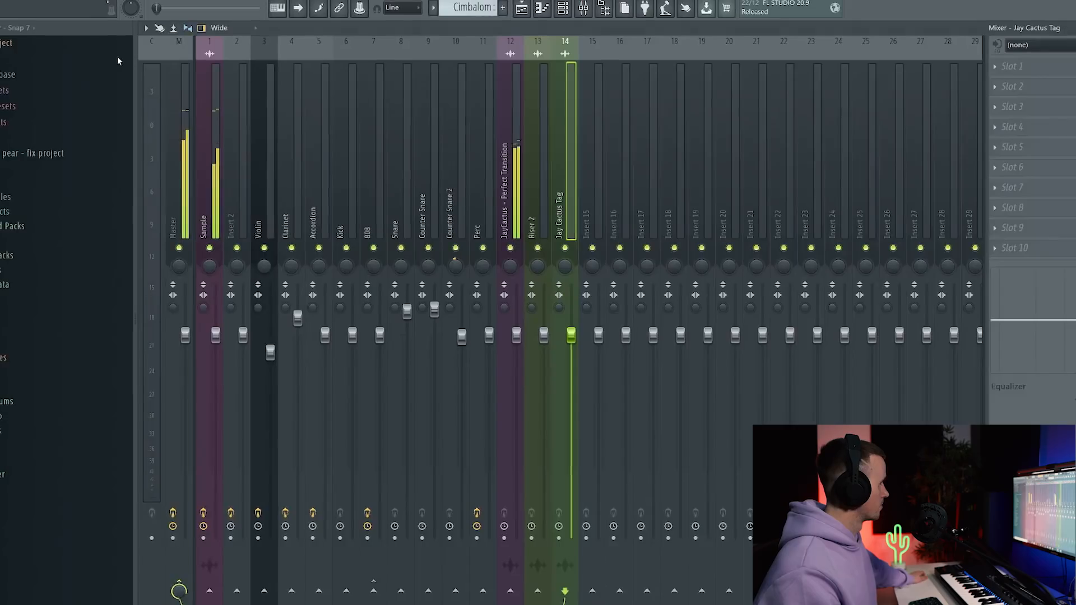
click(523, 10)
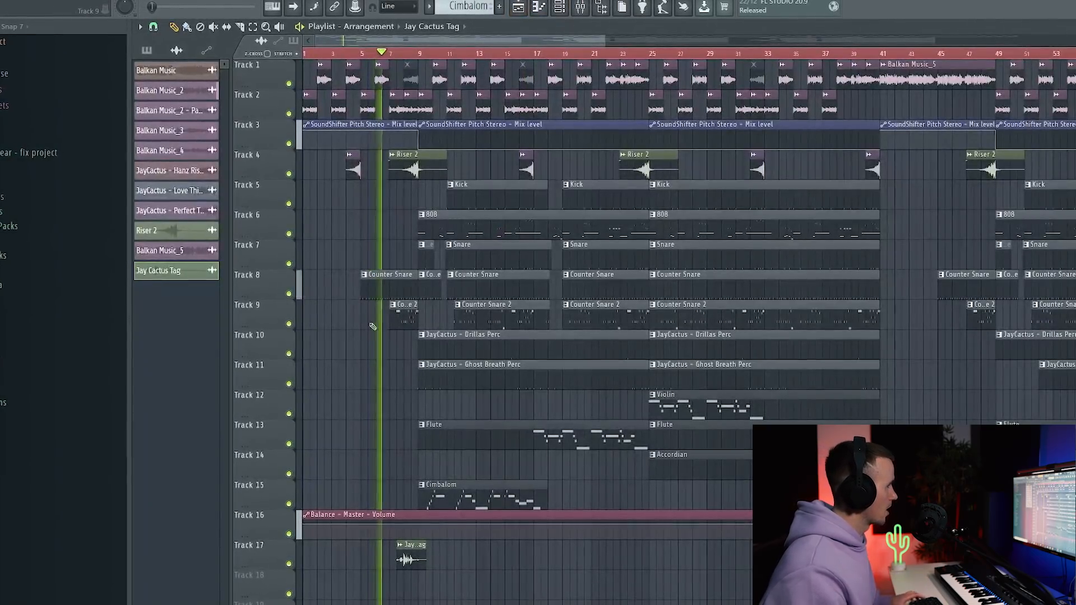
- Play through the arrangement from the intro to about bar 65, examining how the sample, drum, riser and melody clips are laid out
scroll(374, 318, up, 4)
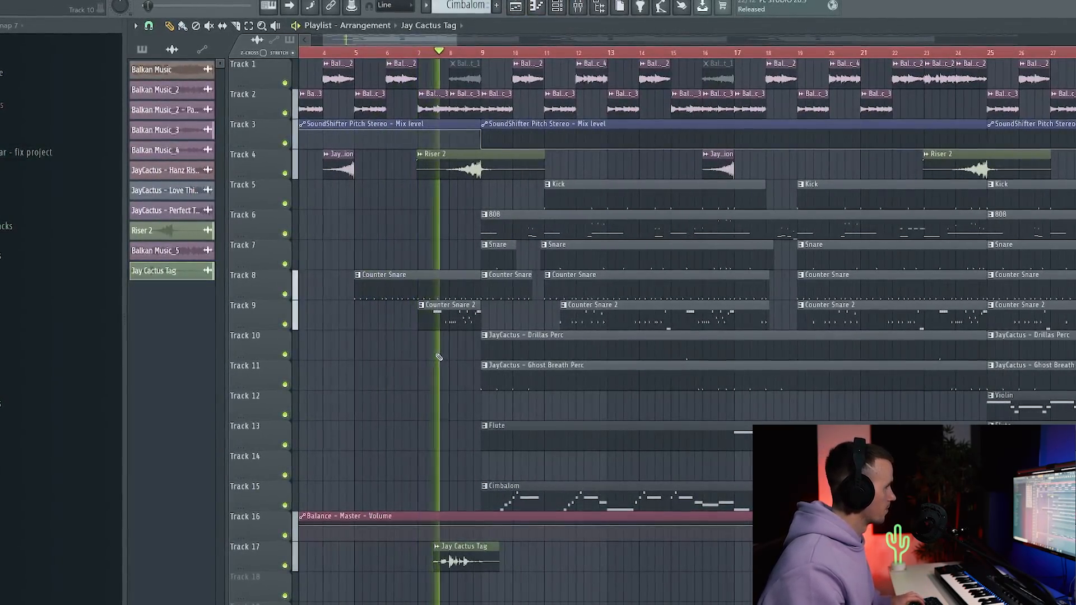
scroll(408, 342, down, 2)
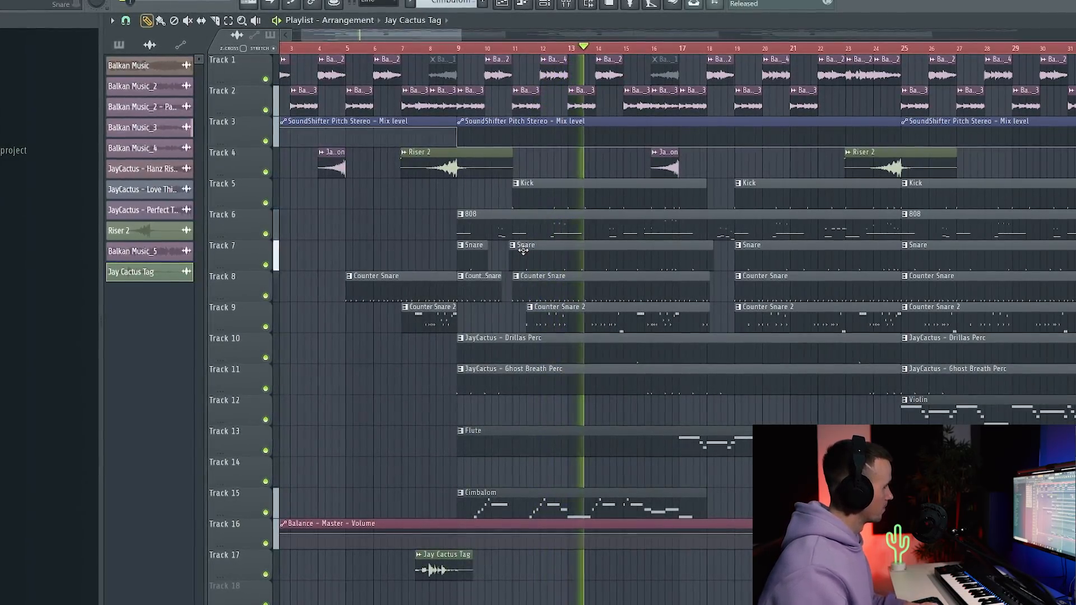
scroll(380, 242, down, 2)
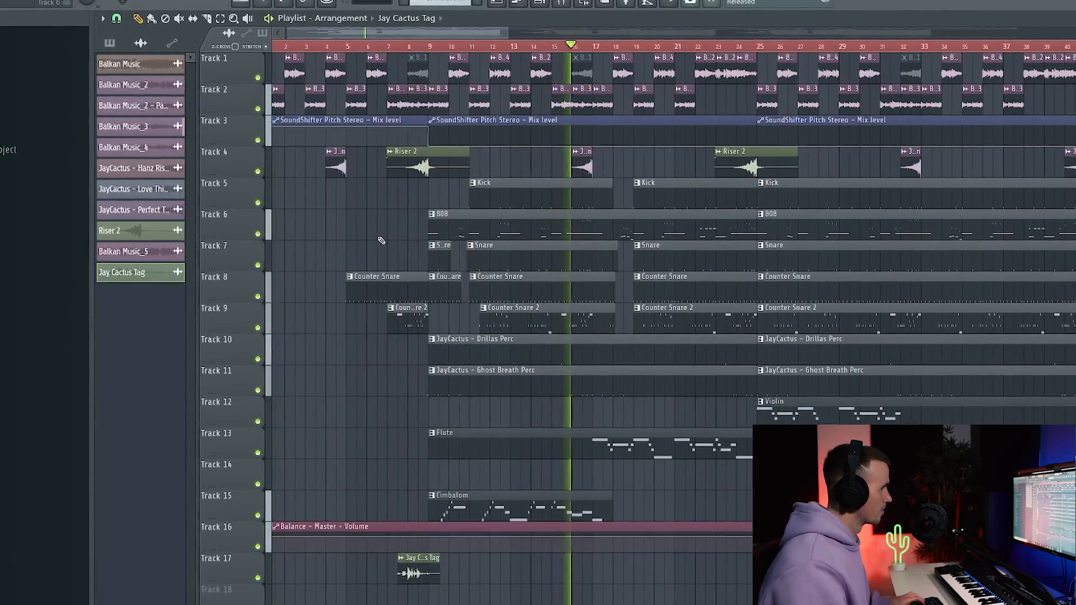
scroll(381, 241, down, 3)
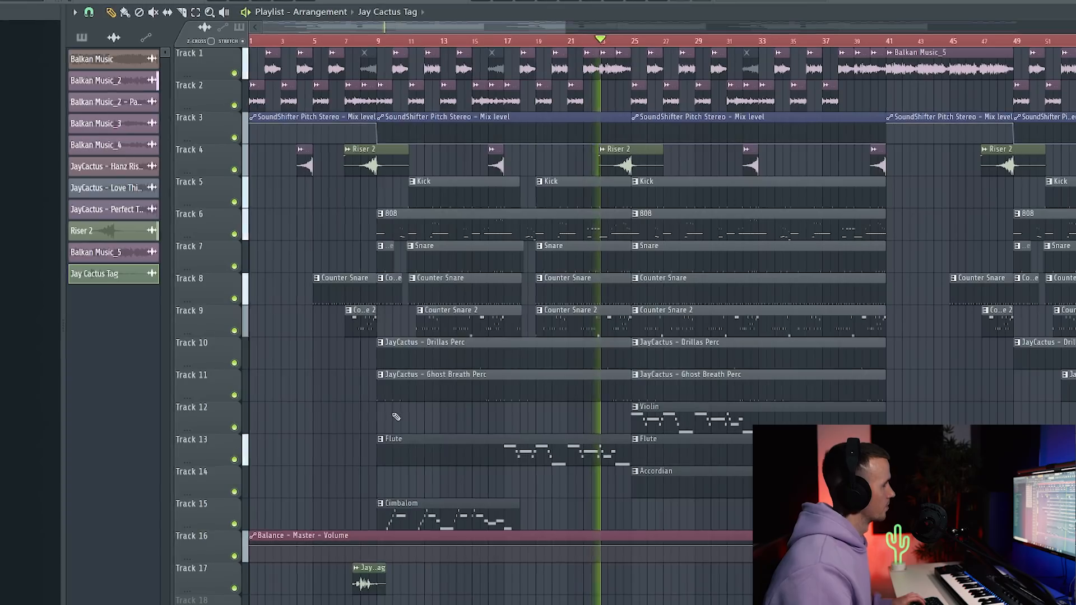
scroll(387, 417, down, 2)
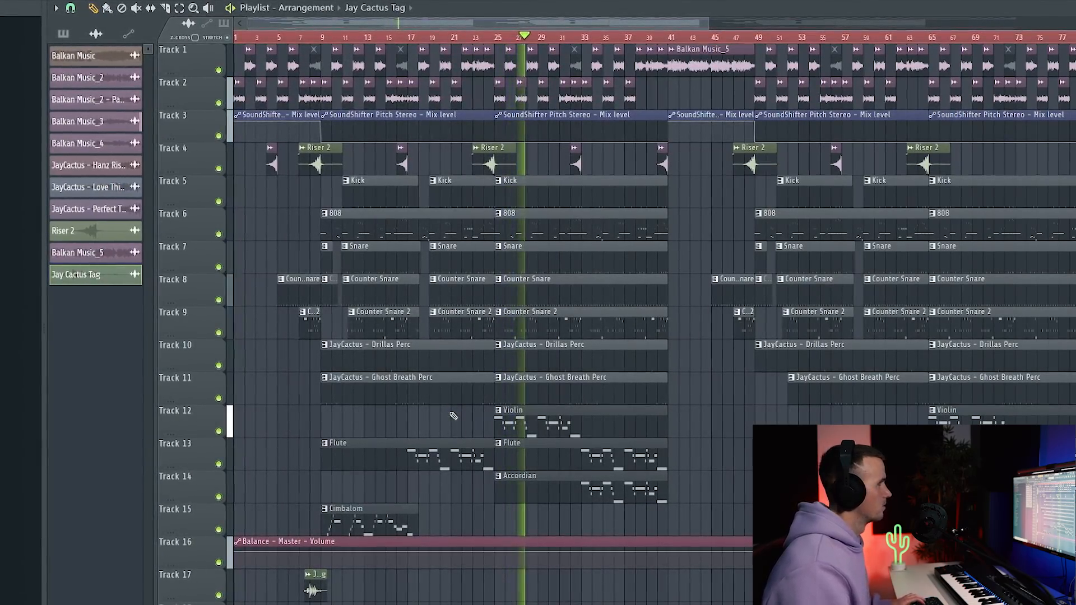
scroll(452, 417, up, 4)
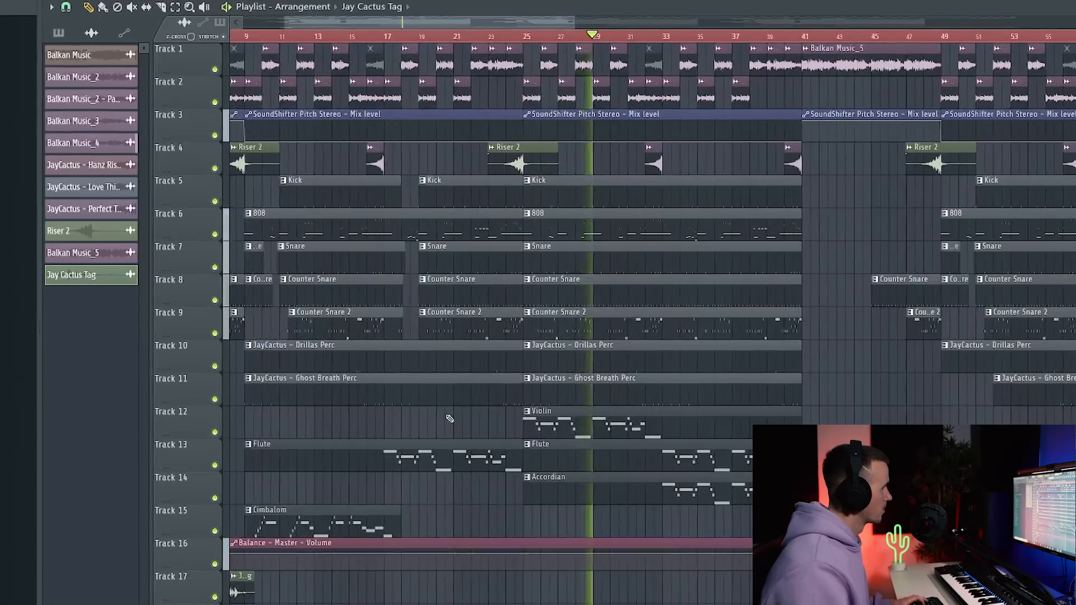
scroll(450, 417, down, 3)
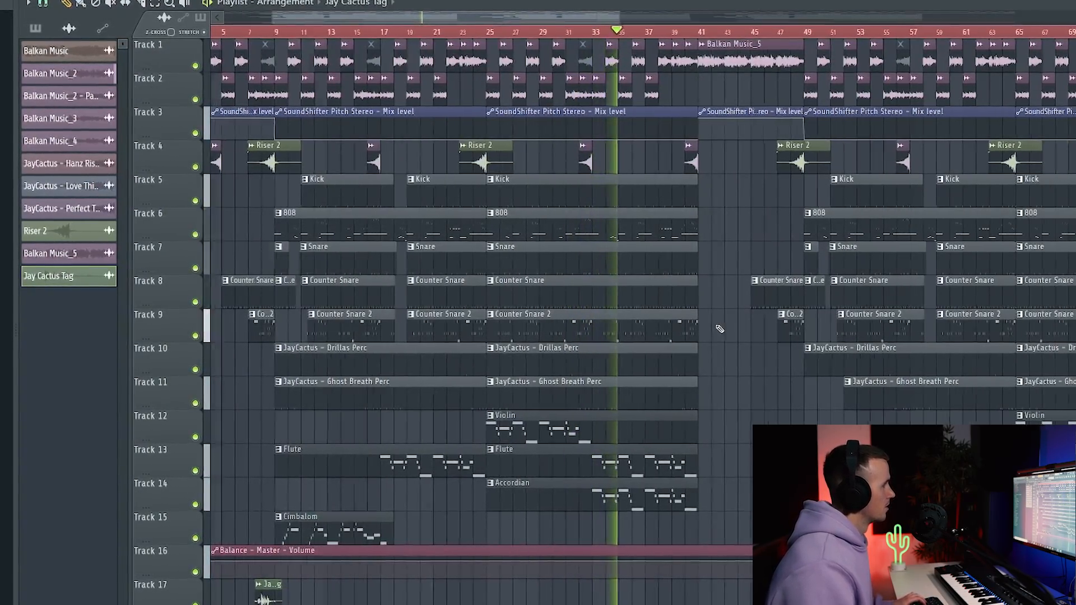
scroll(716, 327, up, 1)
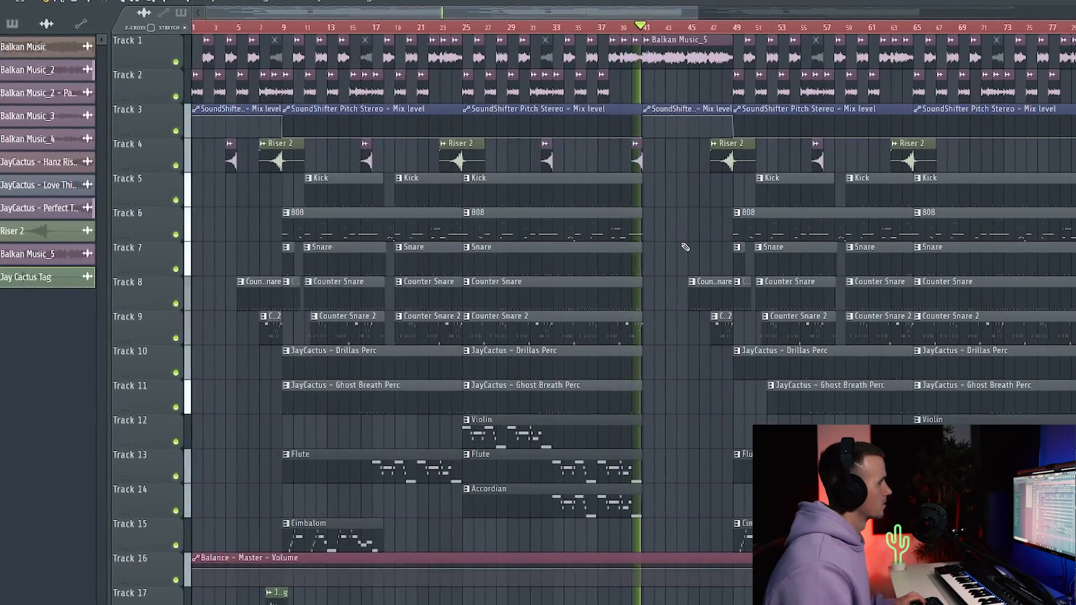
scroll(685, 247, up, 3)
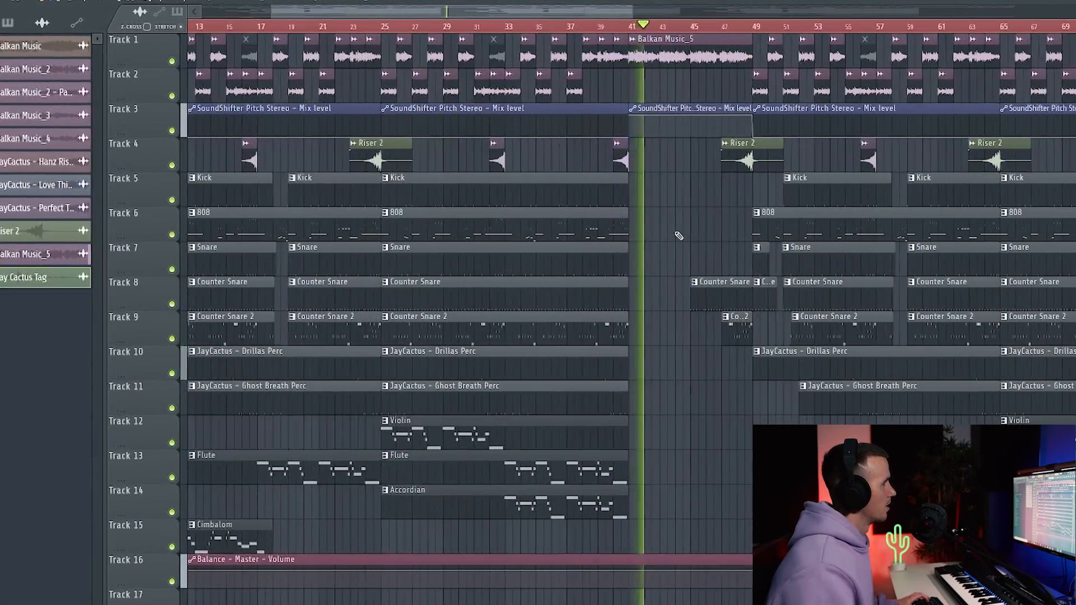
scroll(678, 236, down, 3)
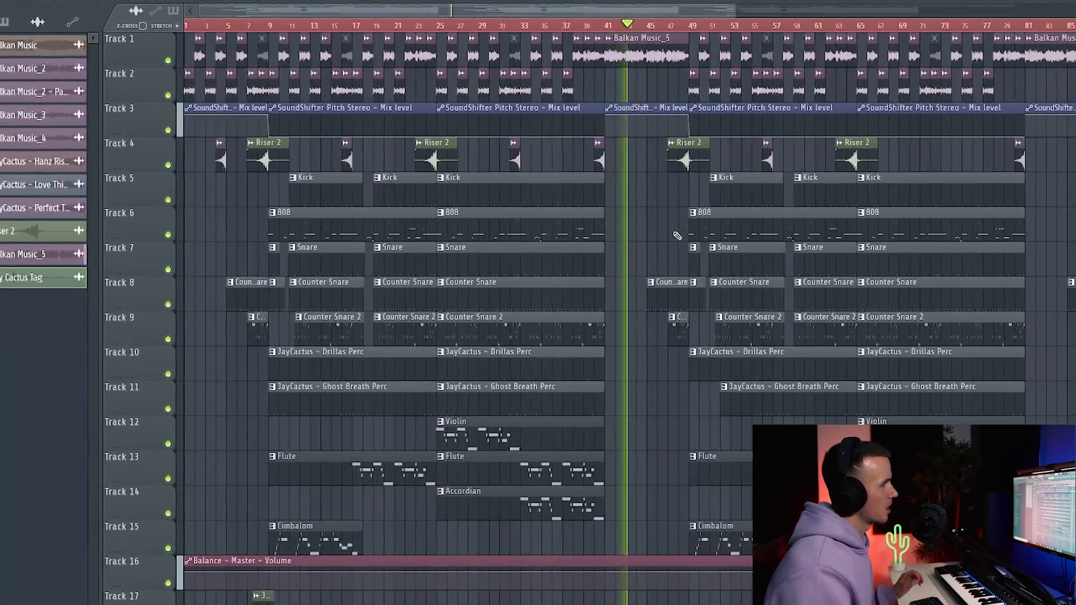
scroll(677, 235, down, 3)
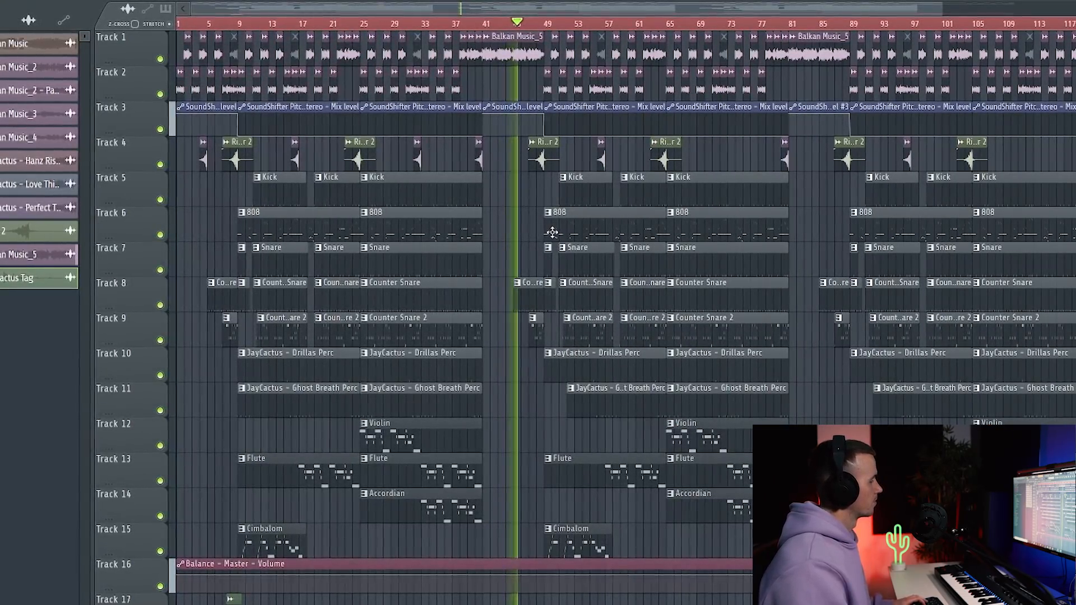
scroll(533, 238, up, 3)
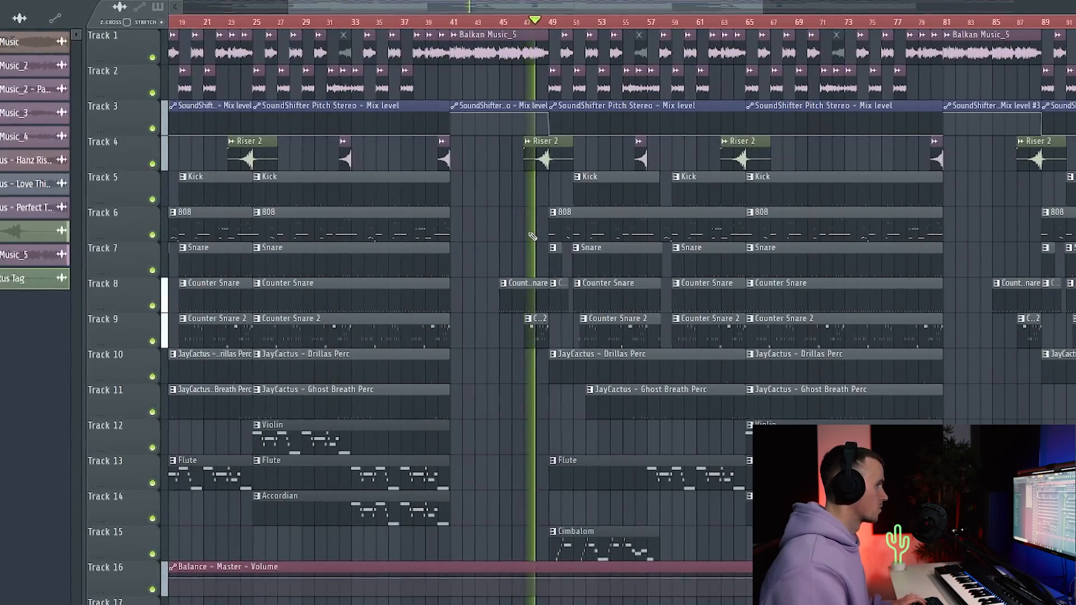
scroll(529, 234, down, 2)
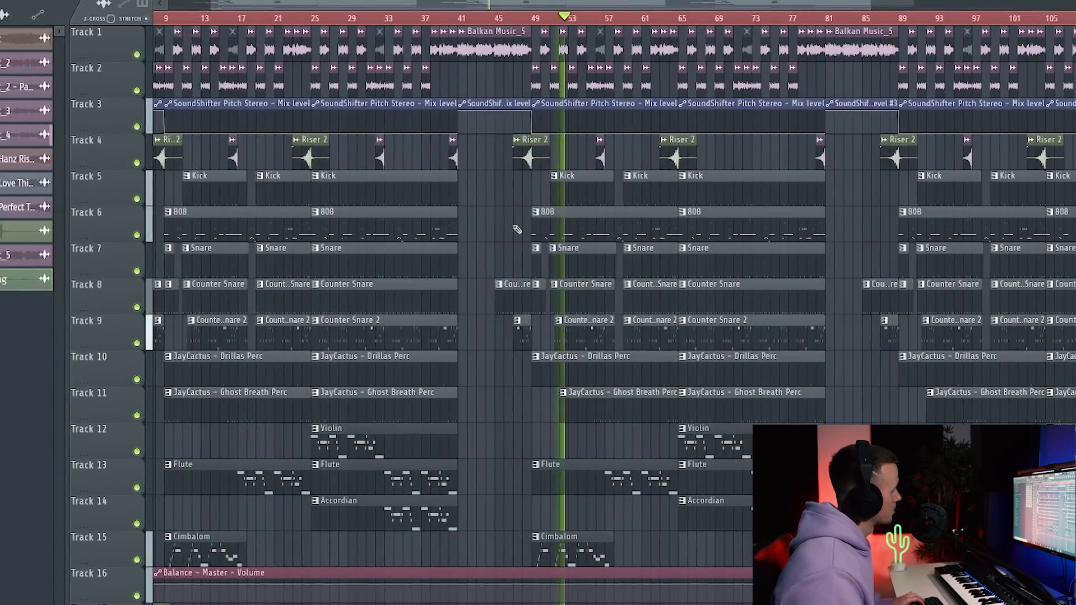
scroll(517, 229, down, 2)
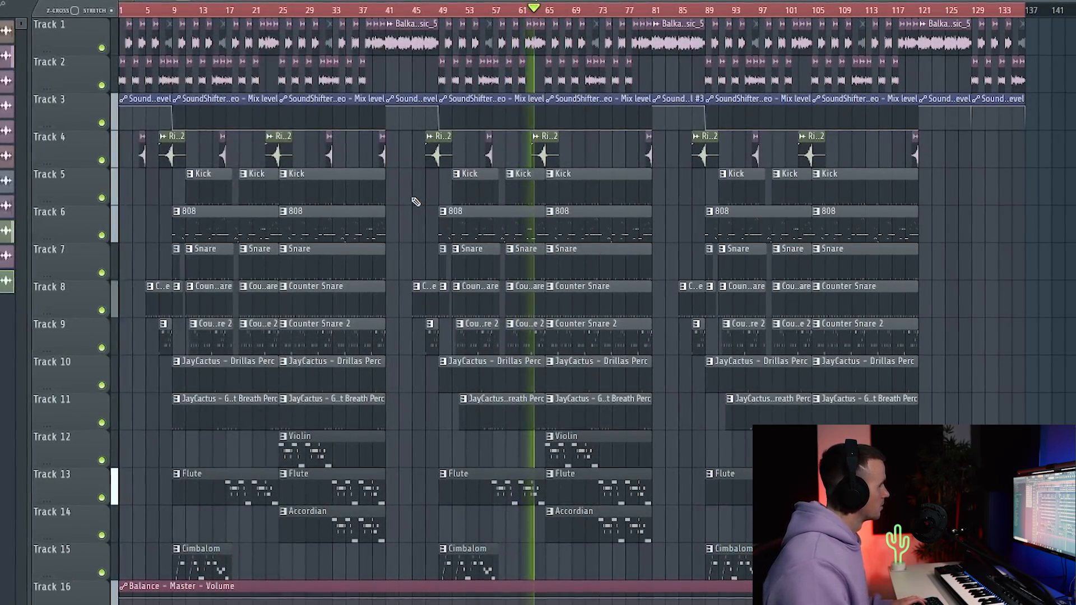
scroll(415, 202, up, 3)
scroll(414, 202, down, 3)
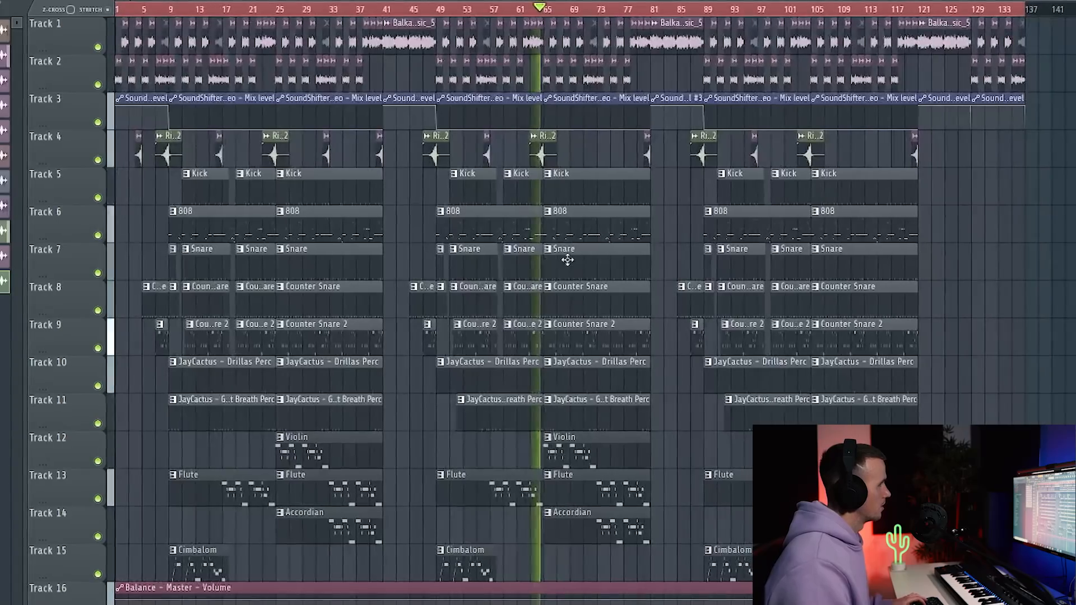